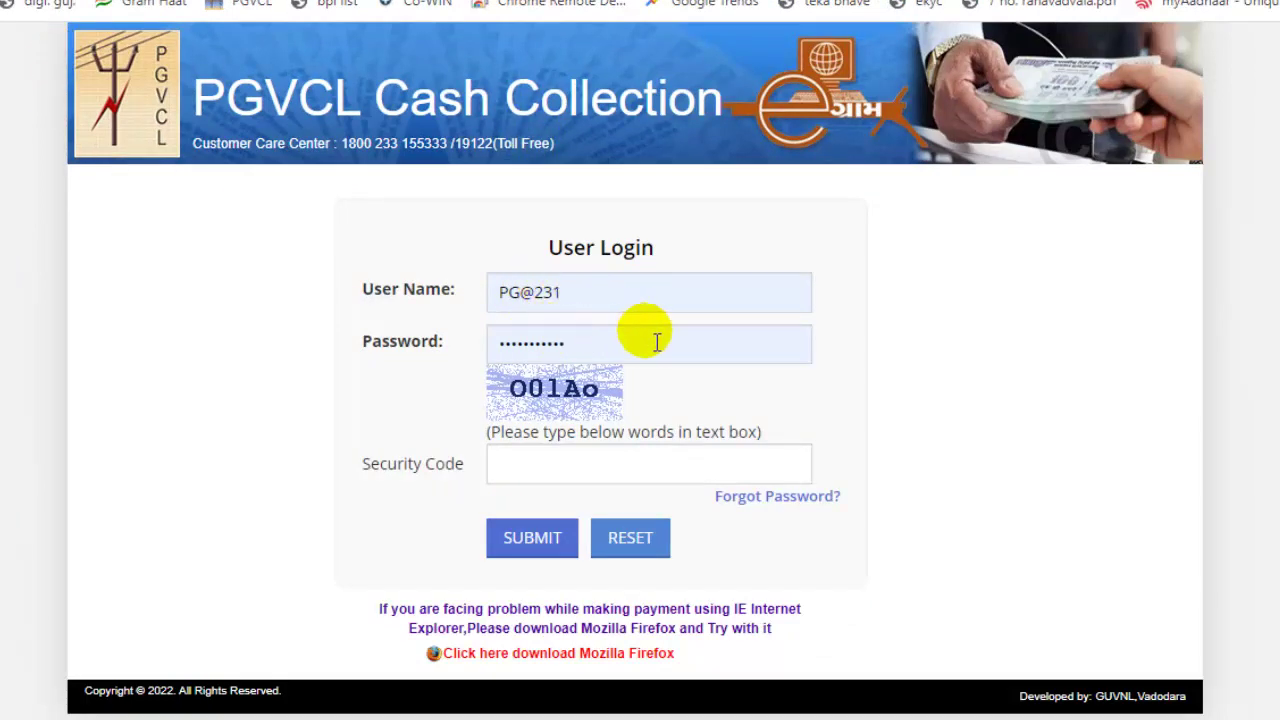
# Enter the displayed security code and submit, dismiss the invalid-code alert, then type the fresh captcha
pyautogui.click(590, 470)
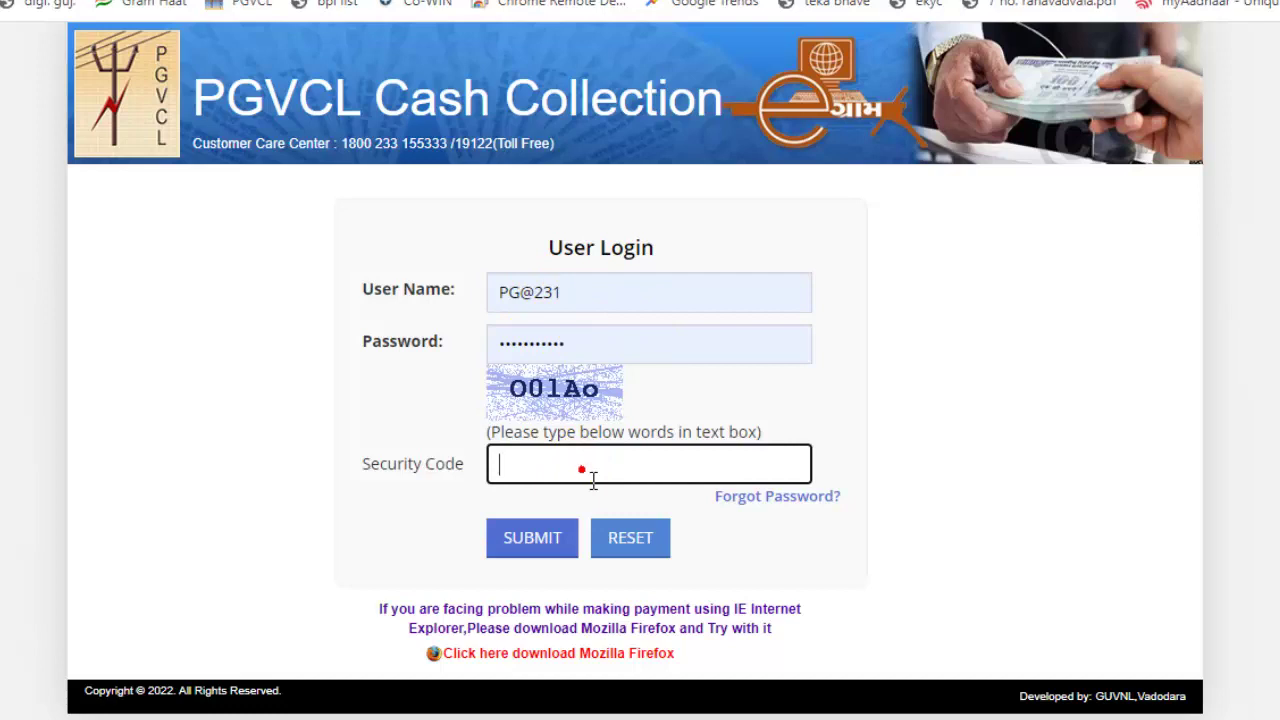
pyautogui.write('O')
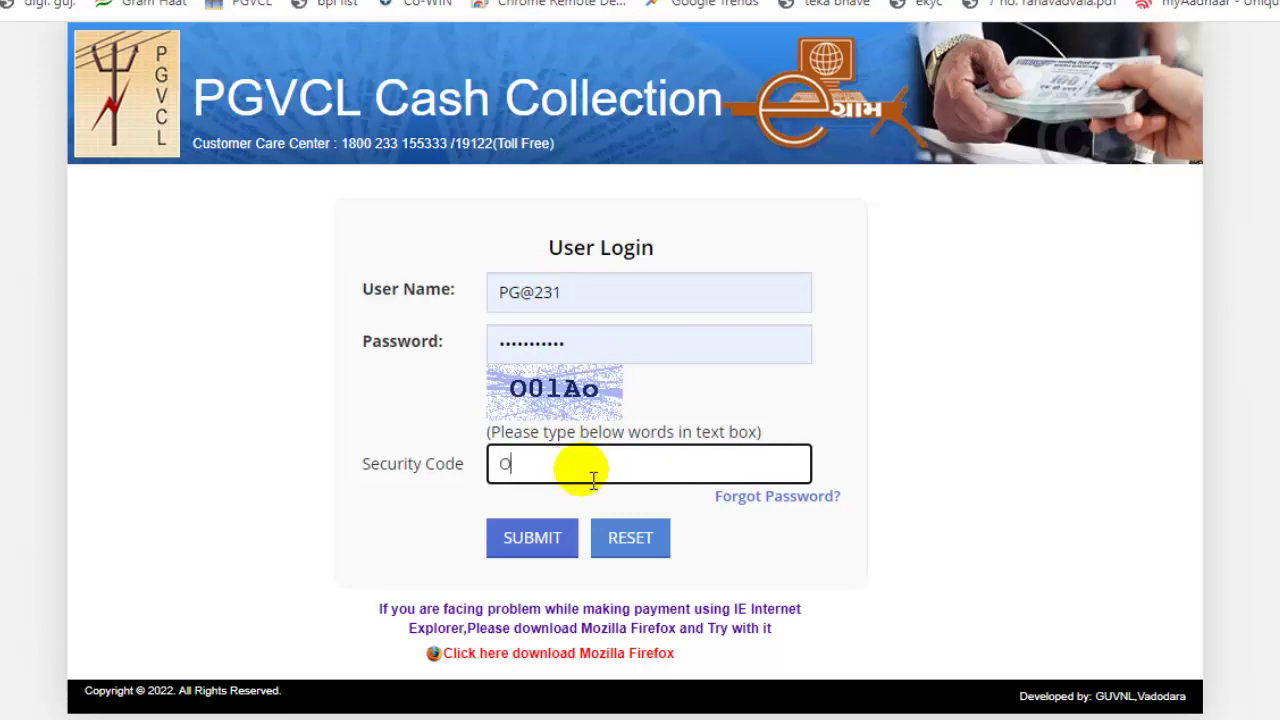
pyautogui.write('01Ao')
pyautogui.click(553, 543)
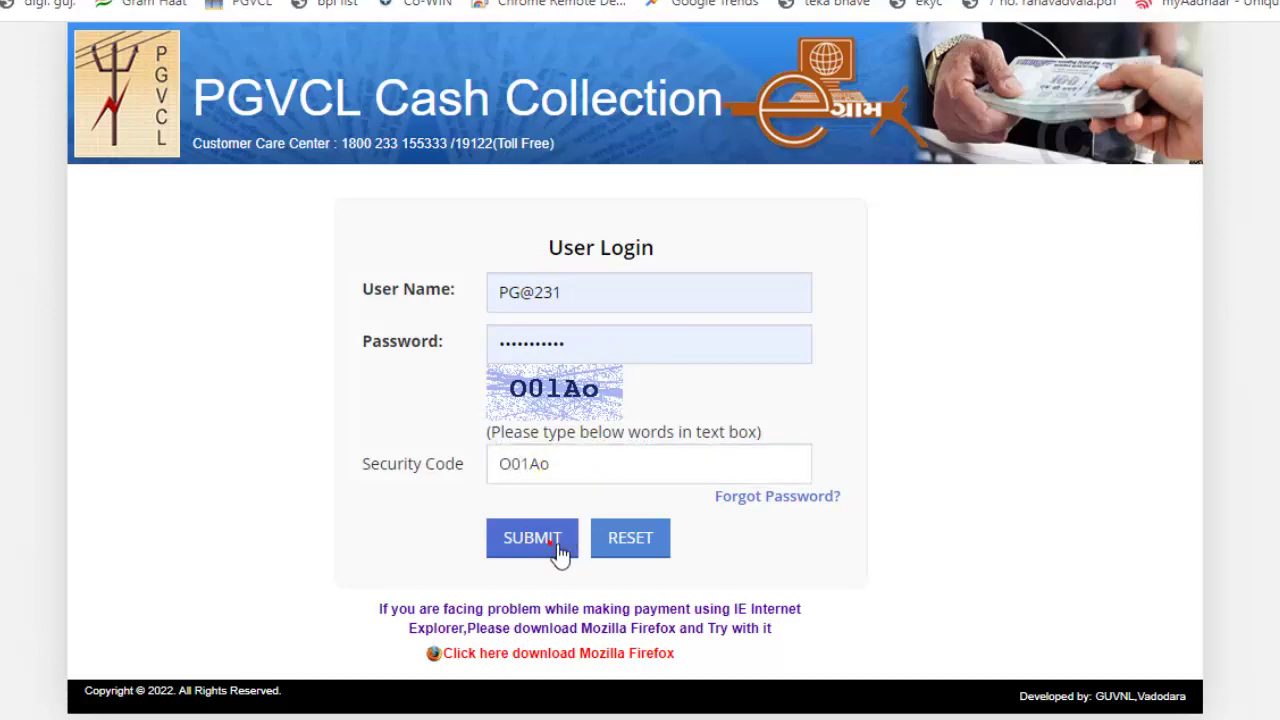
pyautogui.press('Return')
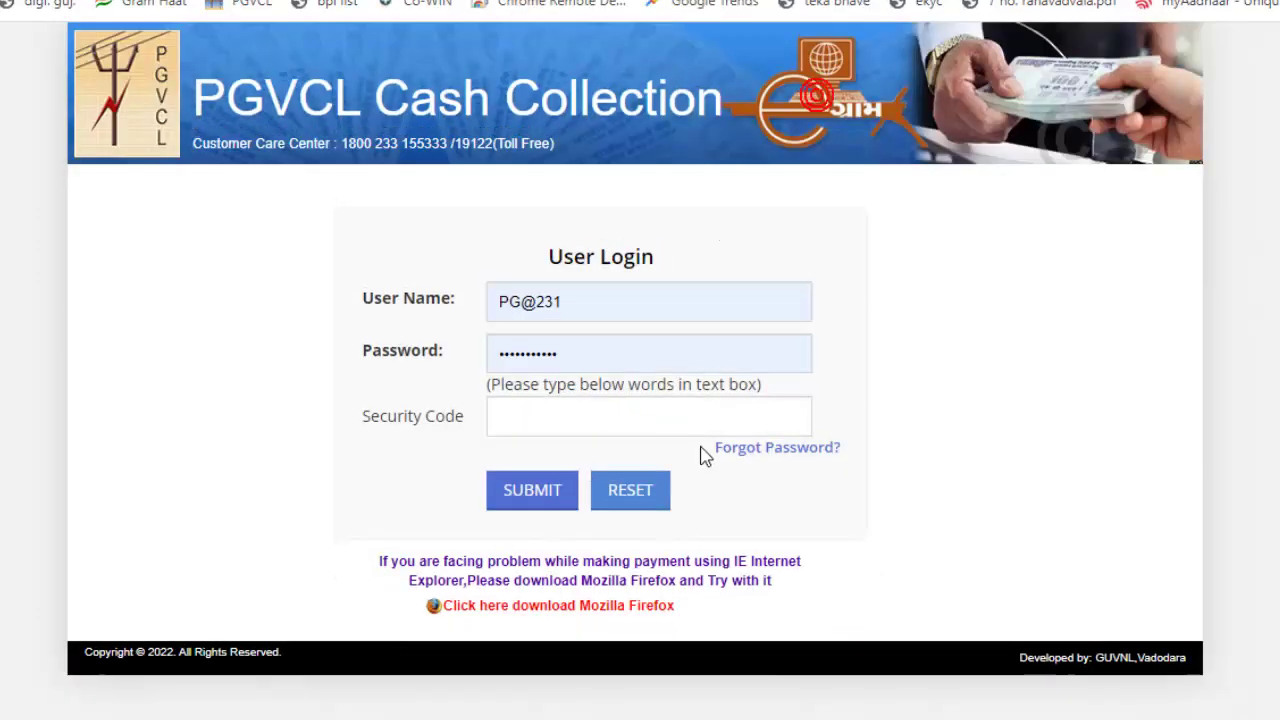
pyautogui.click(577, 467)
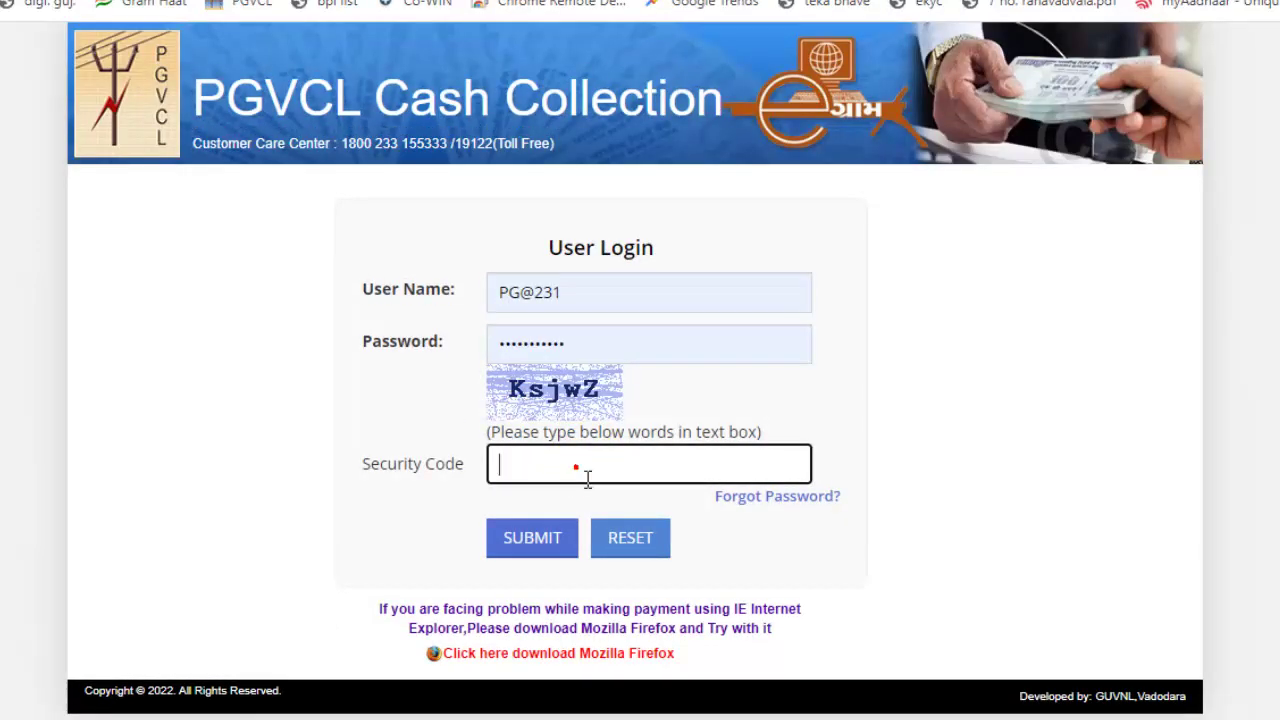
pyautogui.write('Ksj')
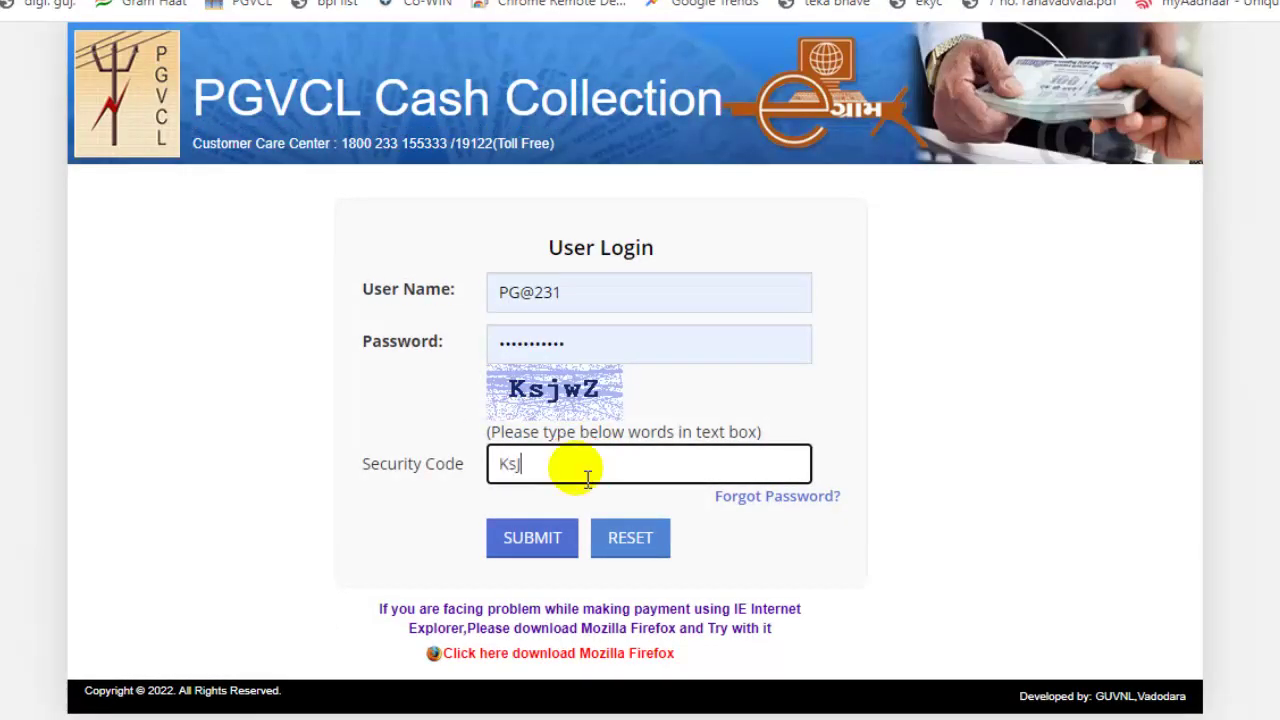
pyautogui.write('W')
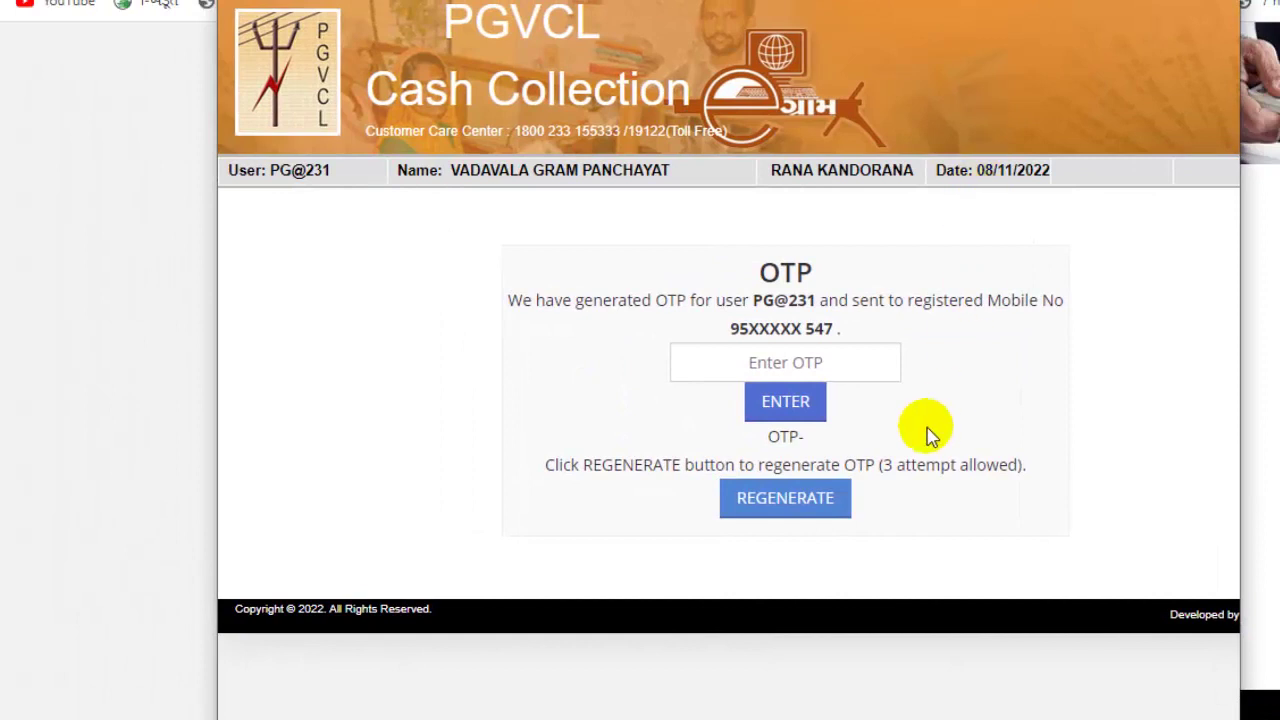
# Enter the one-time password received on the phone and submit it
pyautogui.click(868, 368)
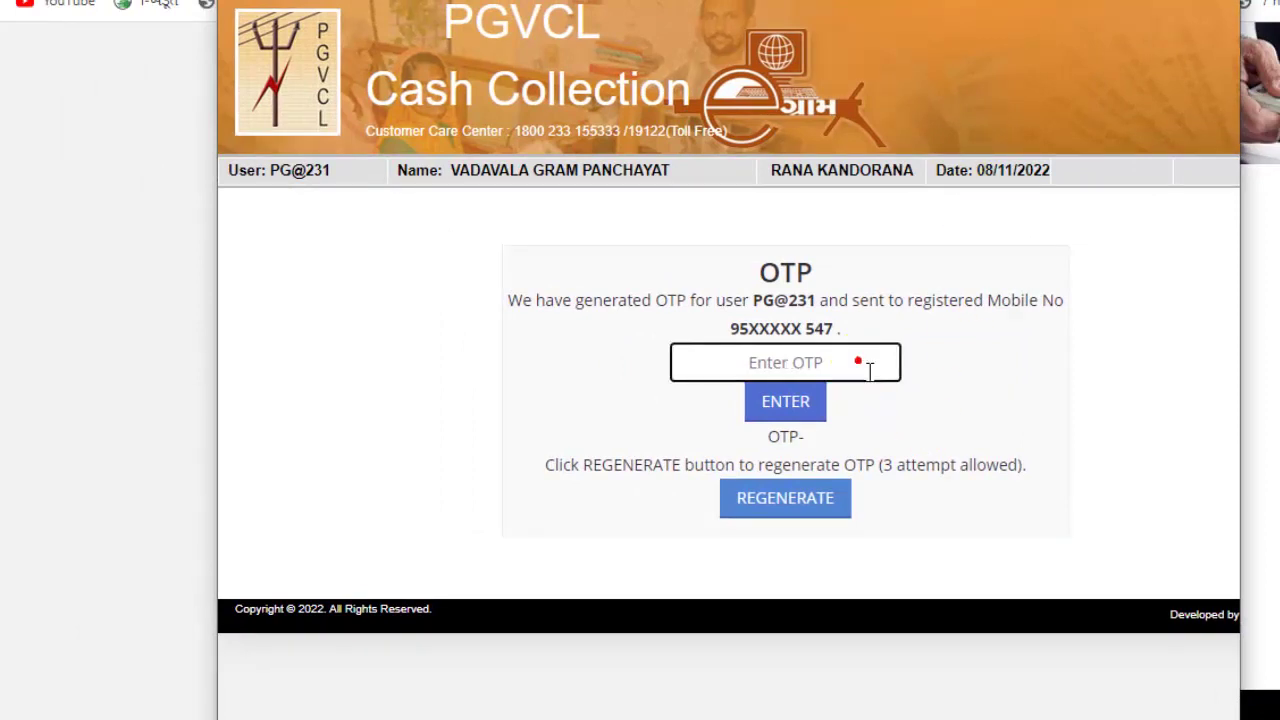
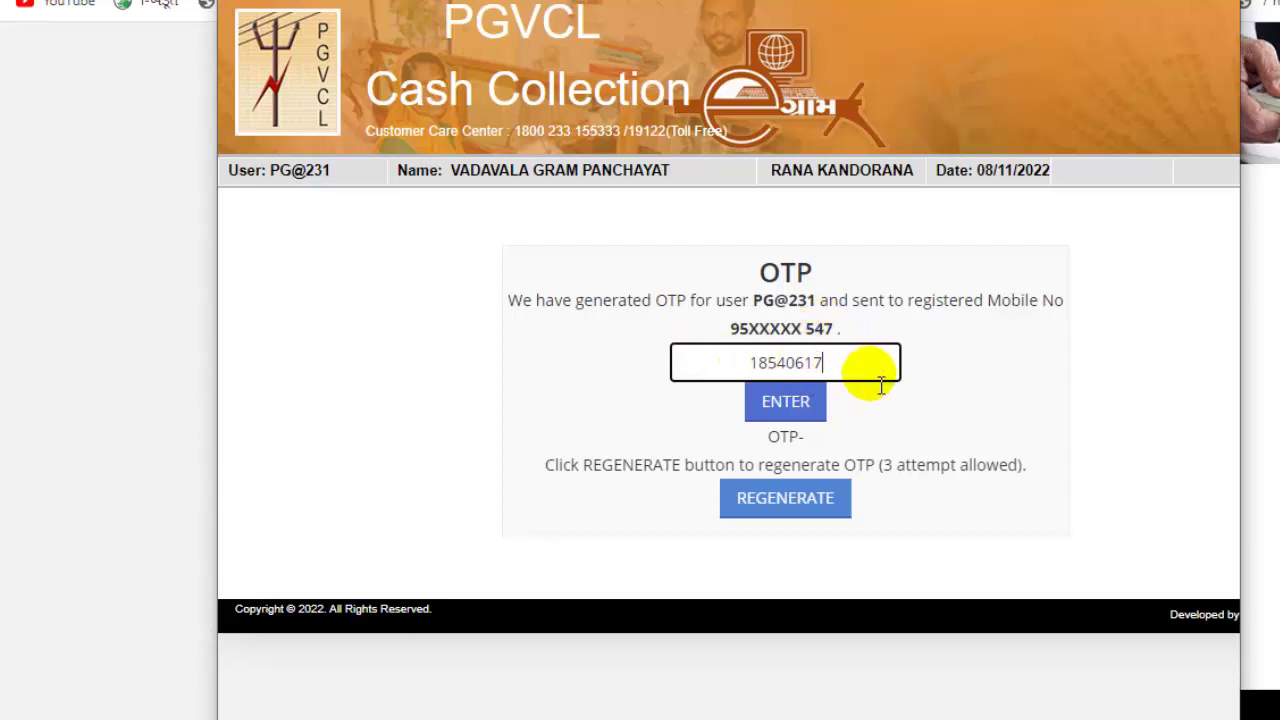
pyautogui.click(811, 404)
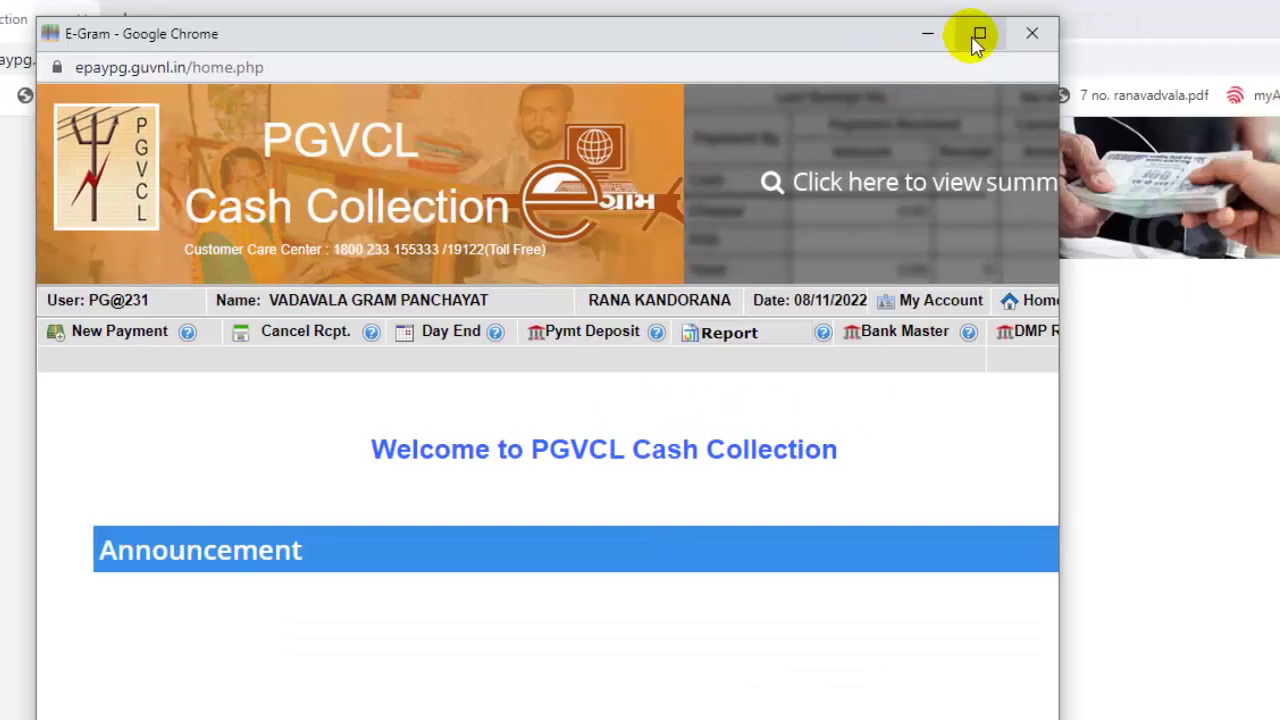
# Maximize Chrome and try the collection summary link, which cannot reach the database server
pyautogui.click(977, 34)
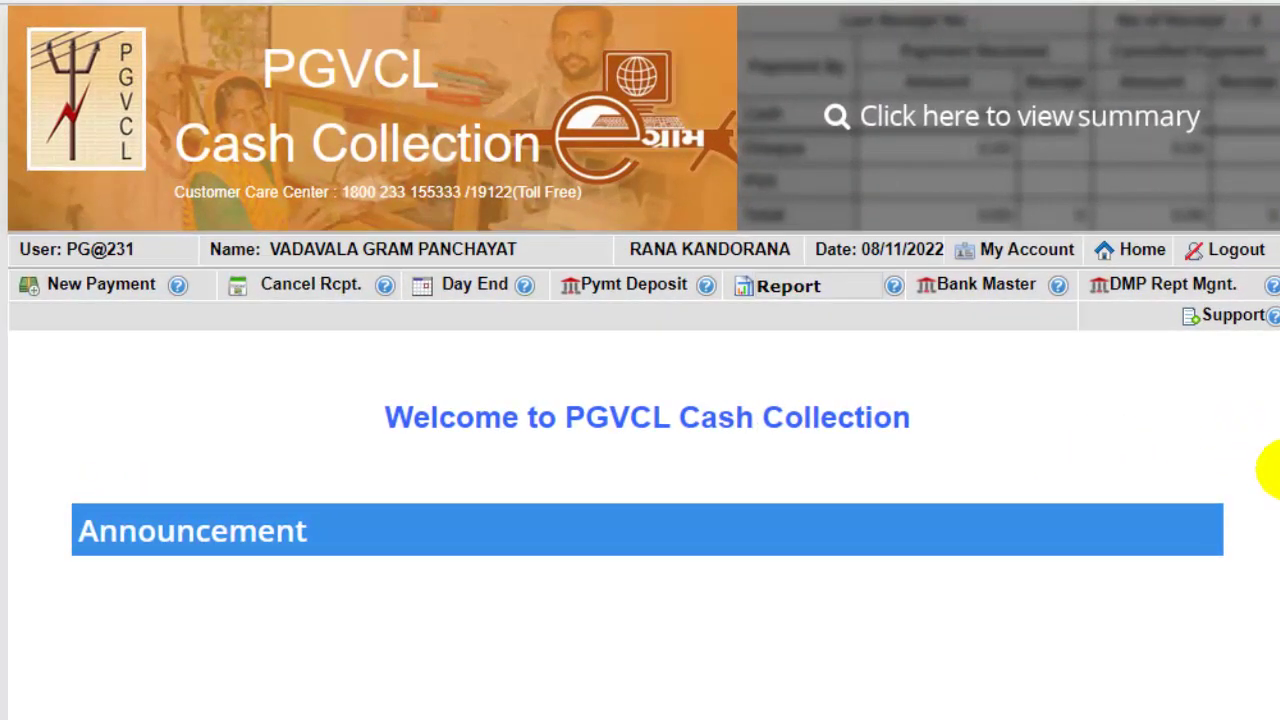
pyautogui.click(997, 128)
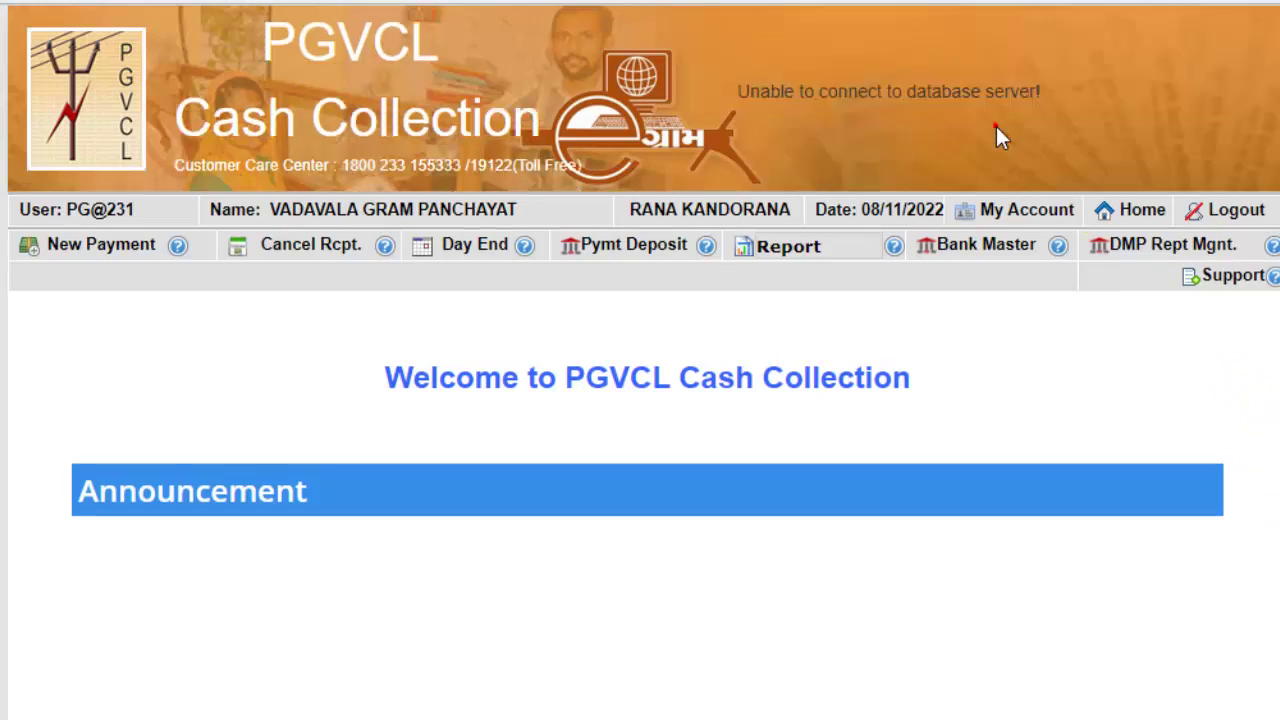
pyautogui.click(996, 125)
# Start a New Payment for Nov 2022 and enter the consumer's number in Consumer No
pyautogui.click(104, 250)
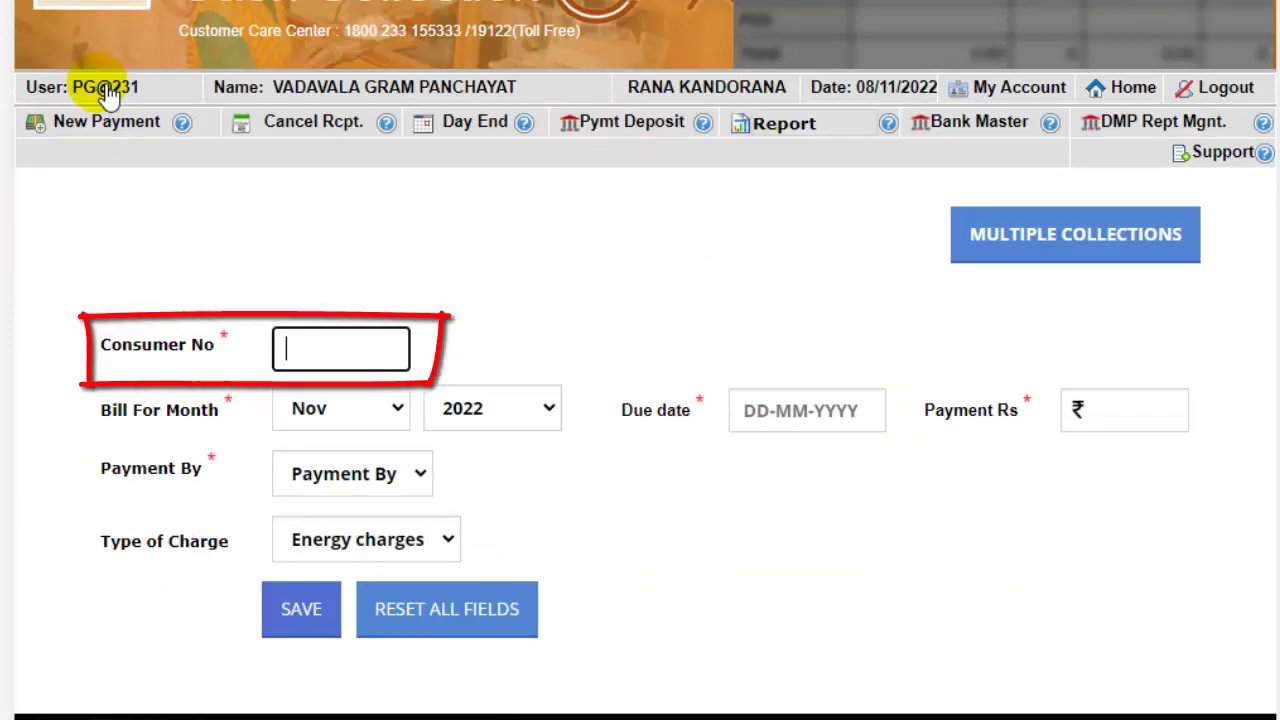
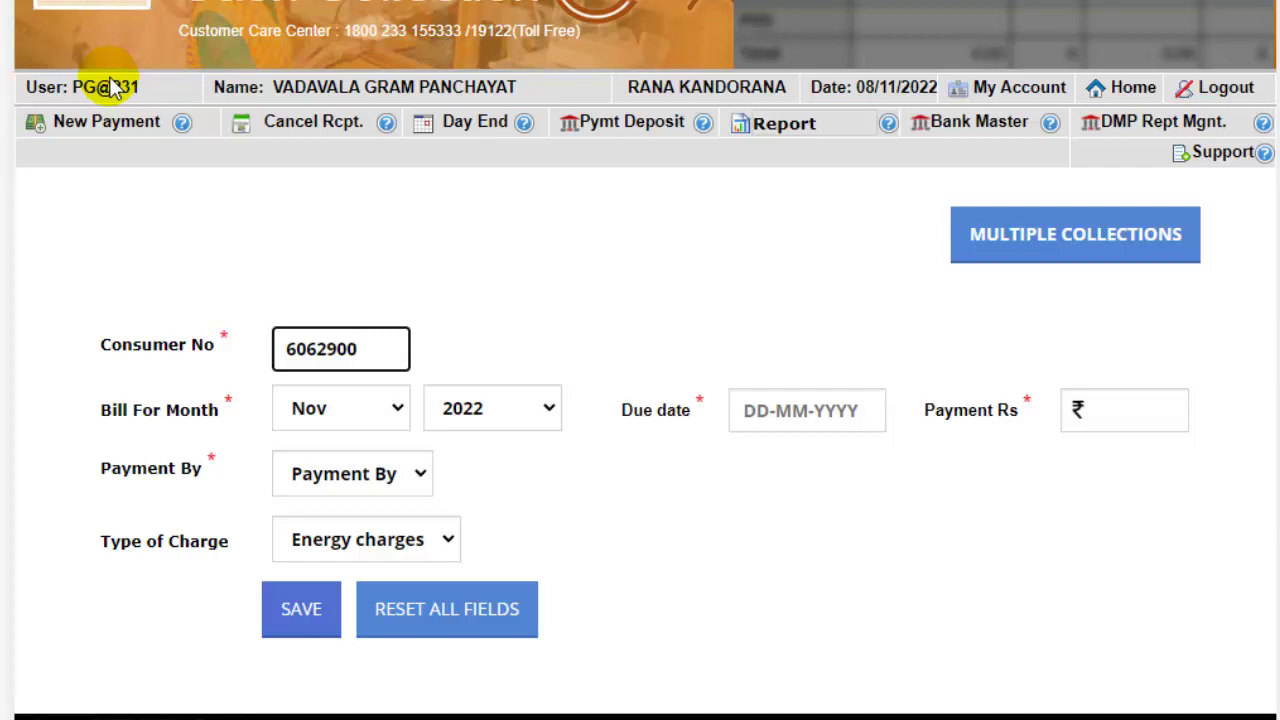
pyautogui.hotkey('shift', 'Left')
pyautogui.hotkey('shift', 'Left')
pyautogui.hotkey('shift', 'Left')
pyautogui.hotkey('shift', 'Left')
pyautogui.hotkey('shift', 'Left')
pyautogui.hotkey('shift', 'Left')
pyautogui.hotkey('shift', 'Left')
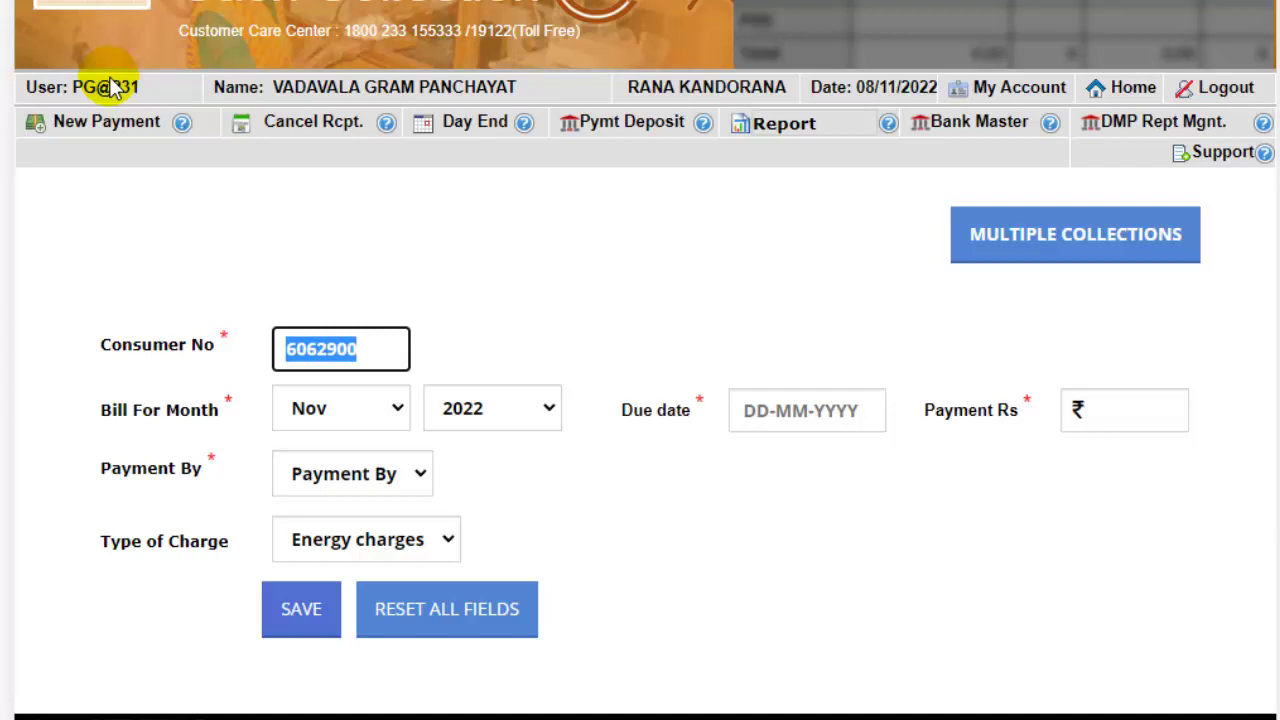
pyautogui.hotkey('ctrl', 'x')
pyautogui.hotkey('ctrl', 'v')
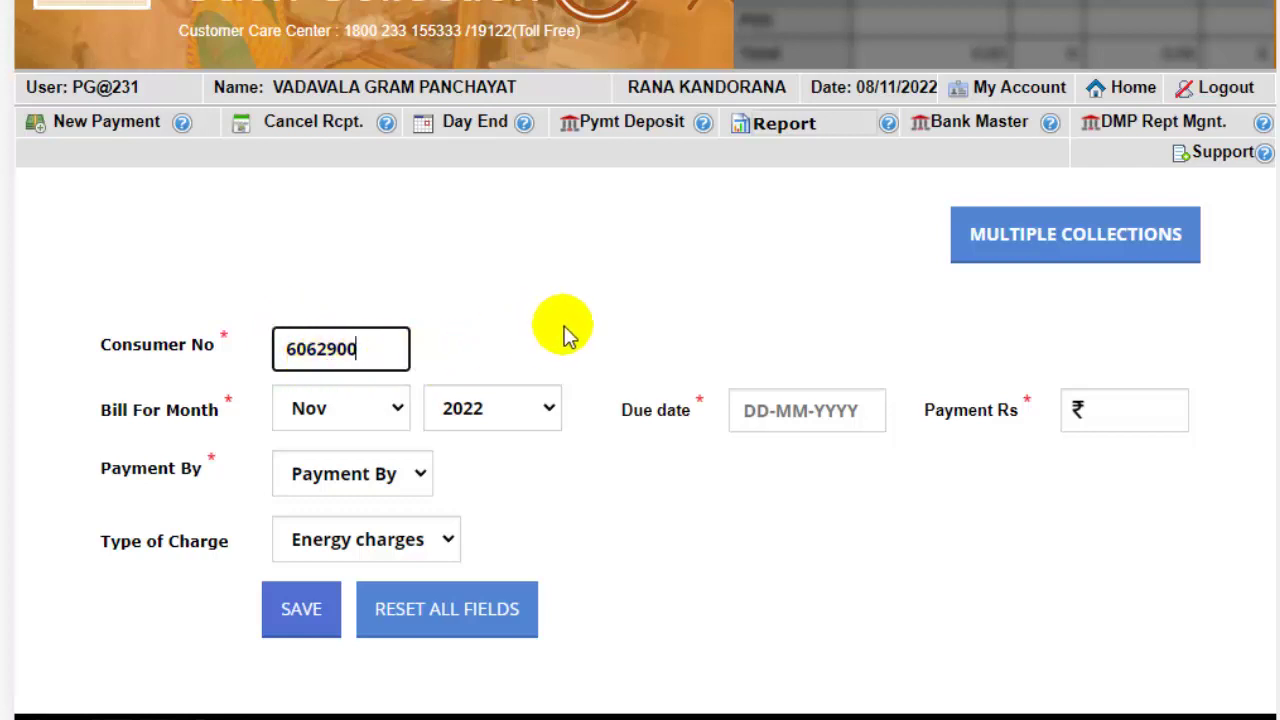
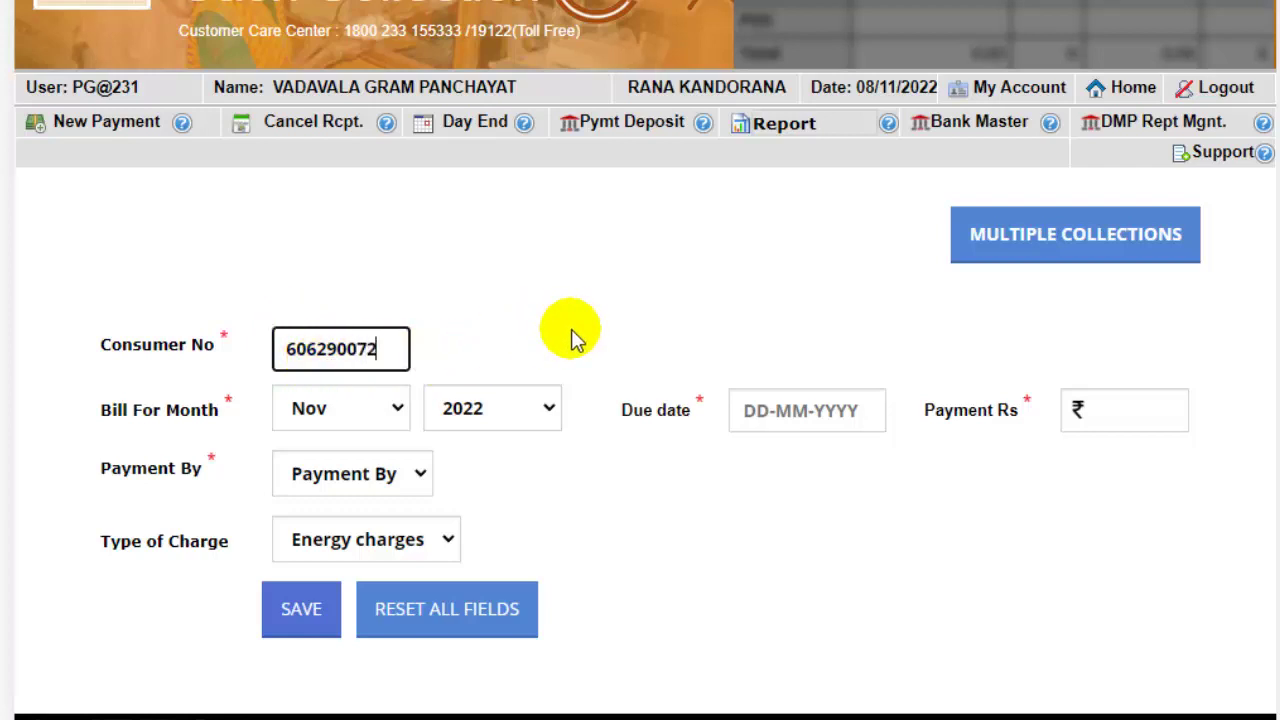
# Load the consumer's details, keep Cash for Energy charges, and set due date 08-11-2022
pyautogui.click(575, 340)
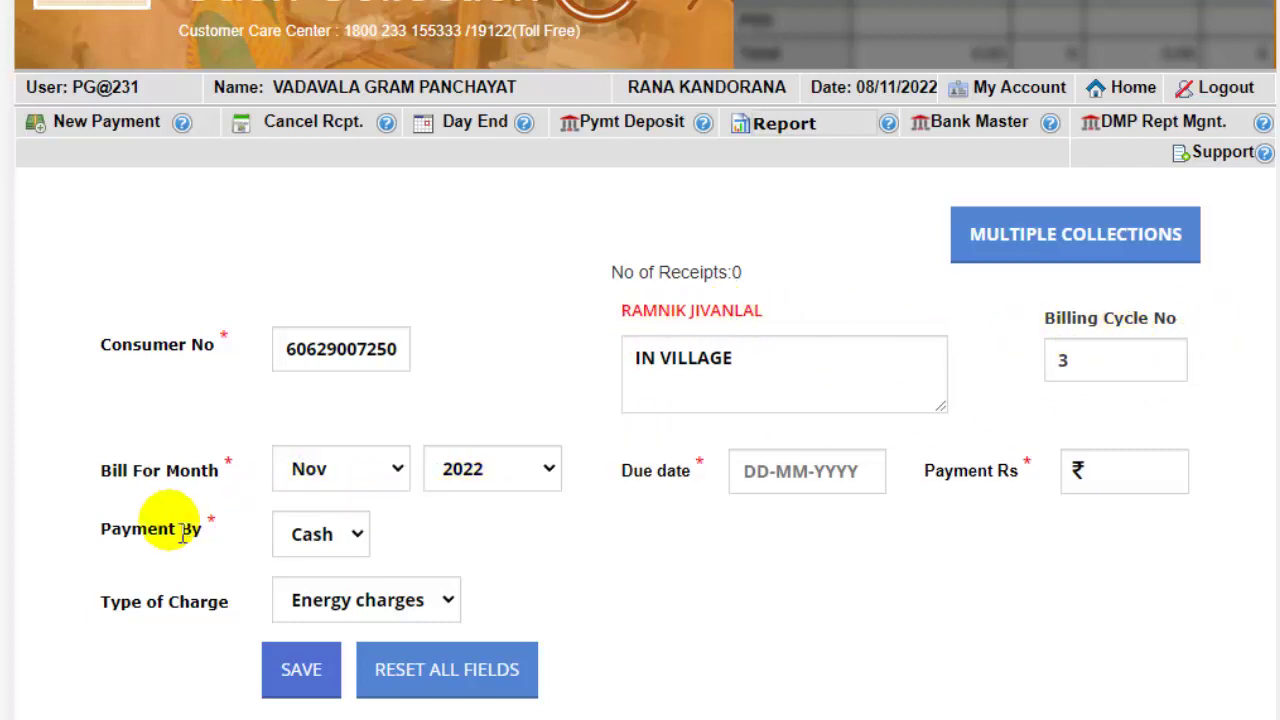
pyautogui.click(356, 534)
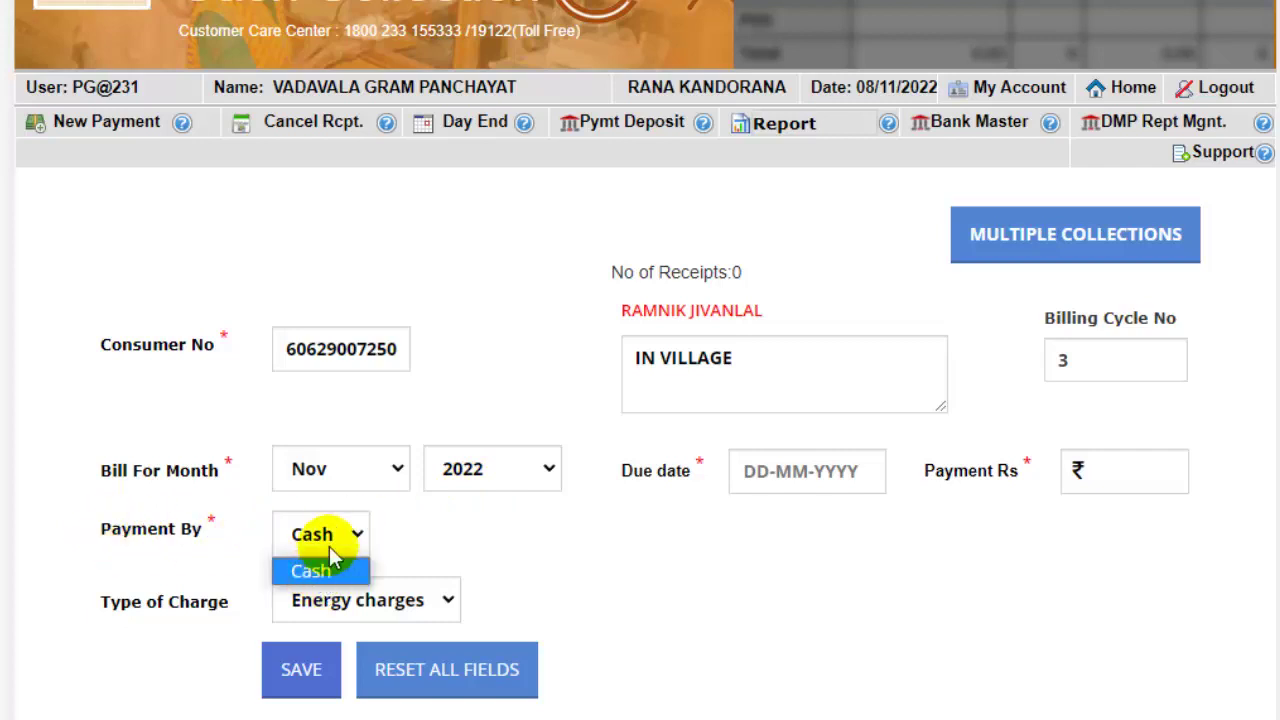
pyautogui.click(463, 539)
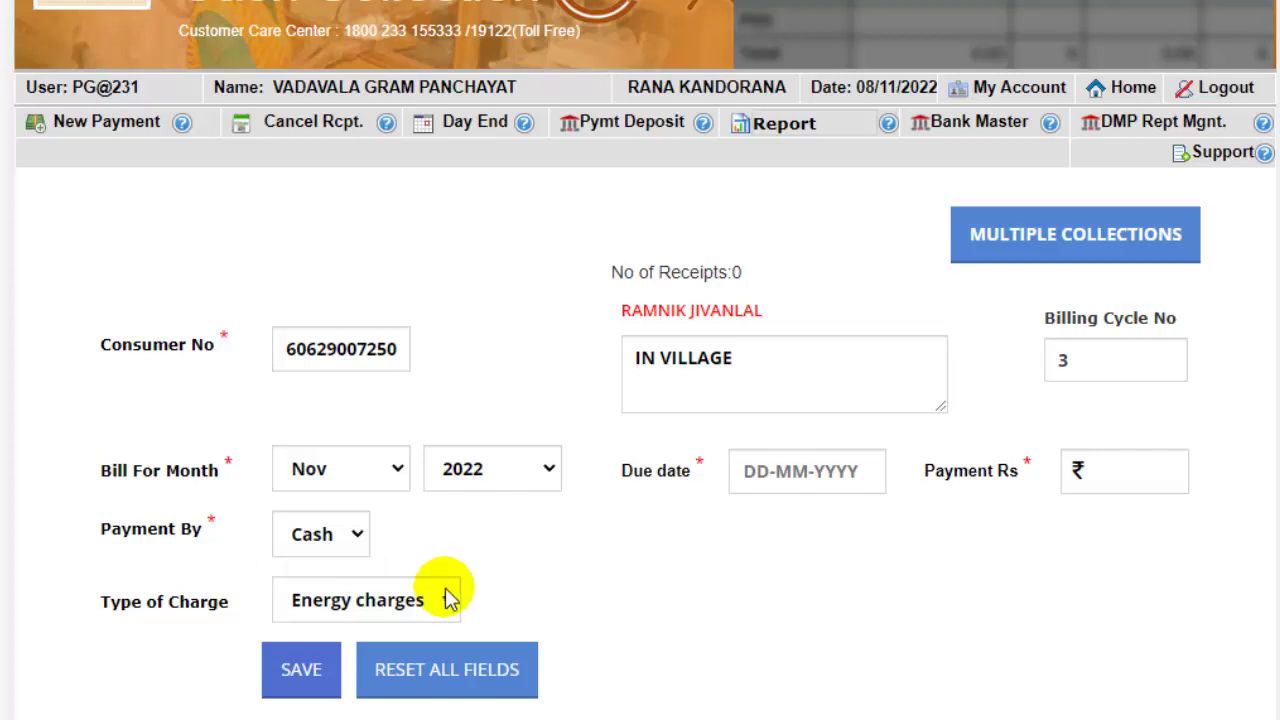
pyautogui.click(443, 600)
pyautogui.click(507, 570)
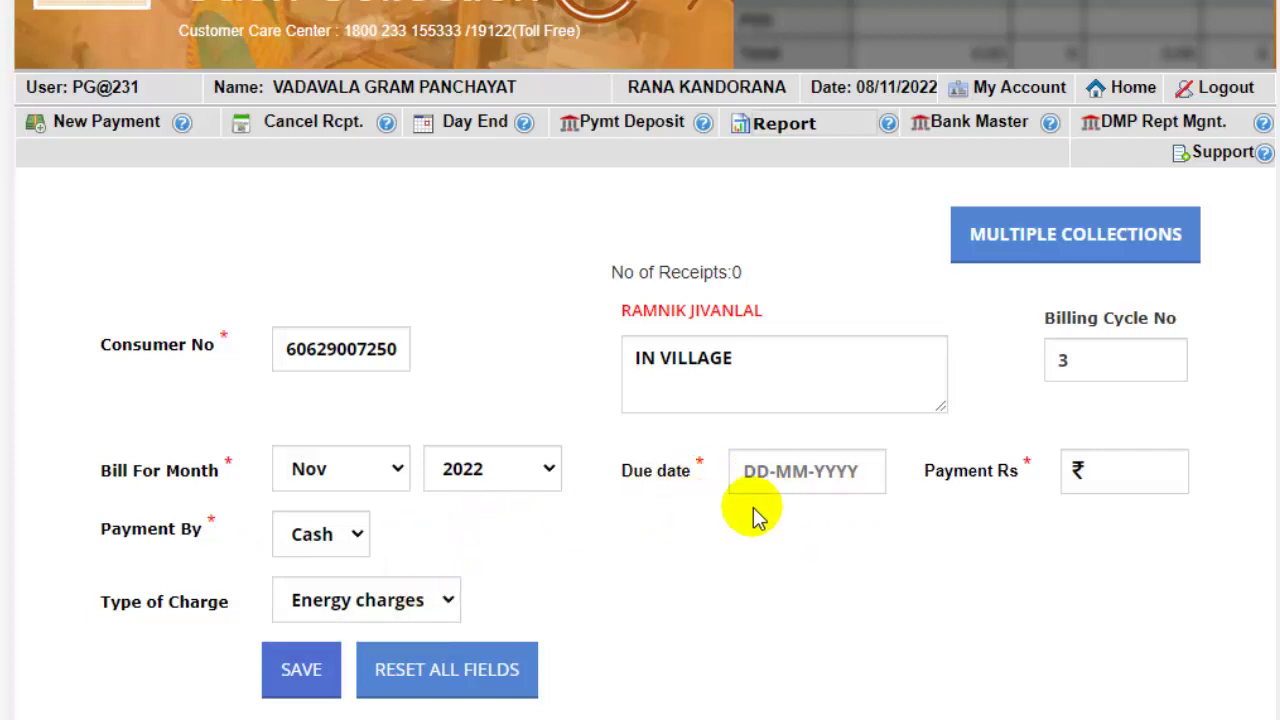
pyautogui.click(787, 481)
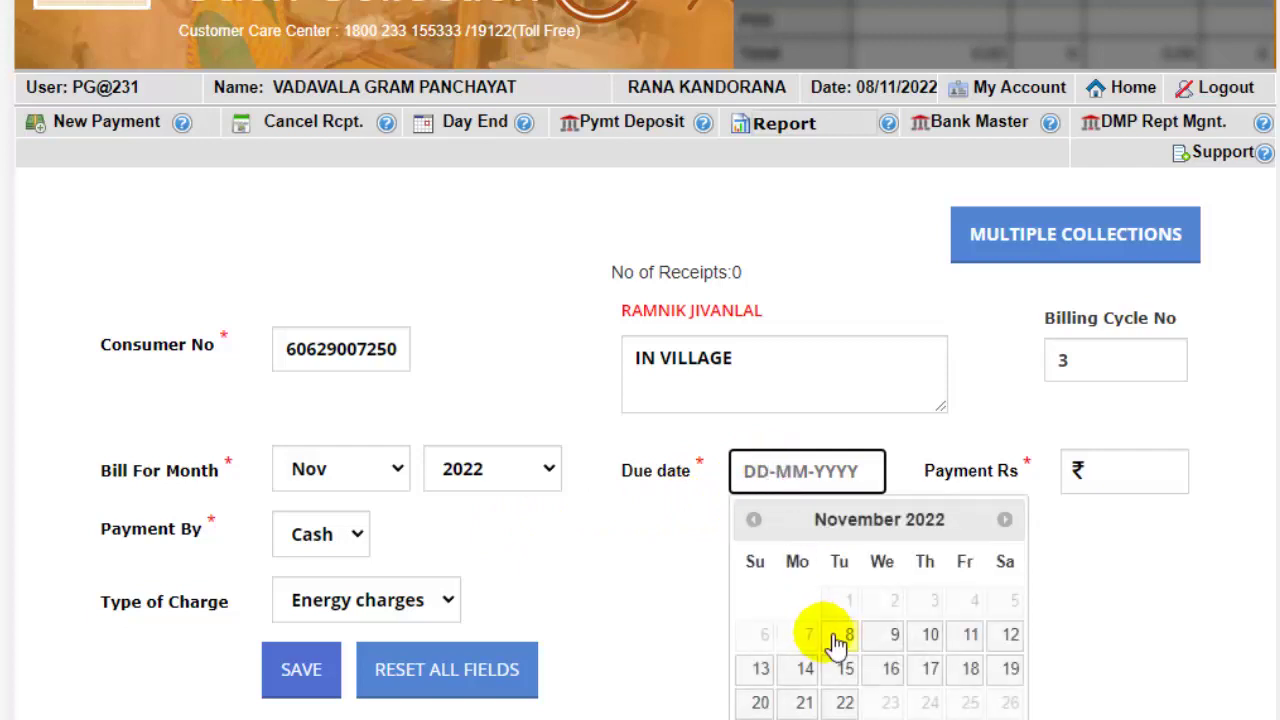
pyautogui.click(857, 640)
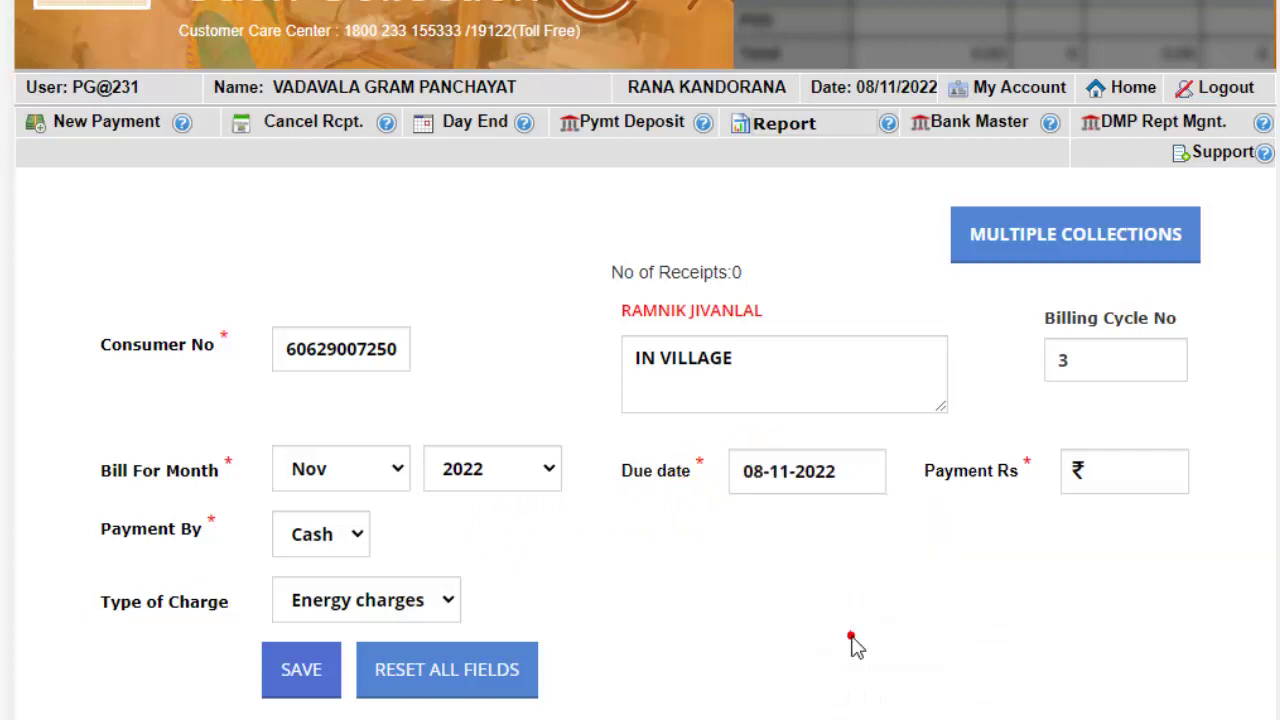
# Enter 250 as the Payment Rs amount
pyautogui.click(1126, 490)
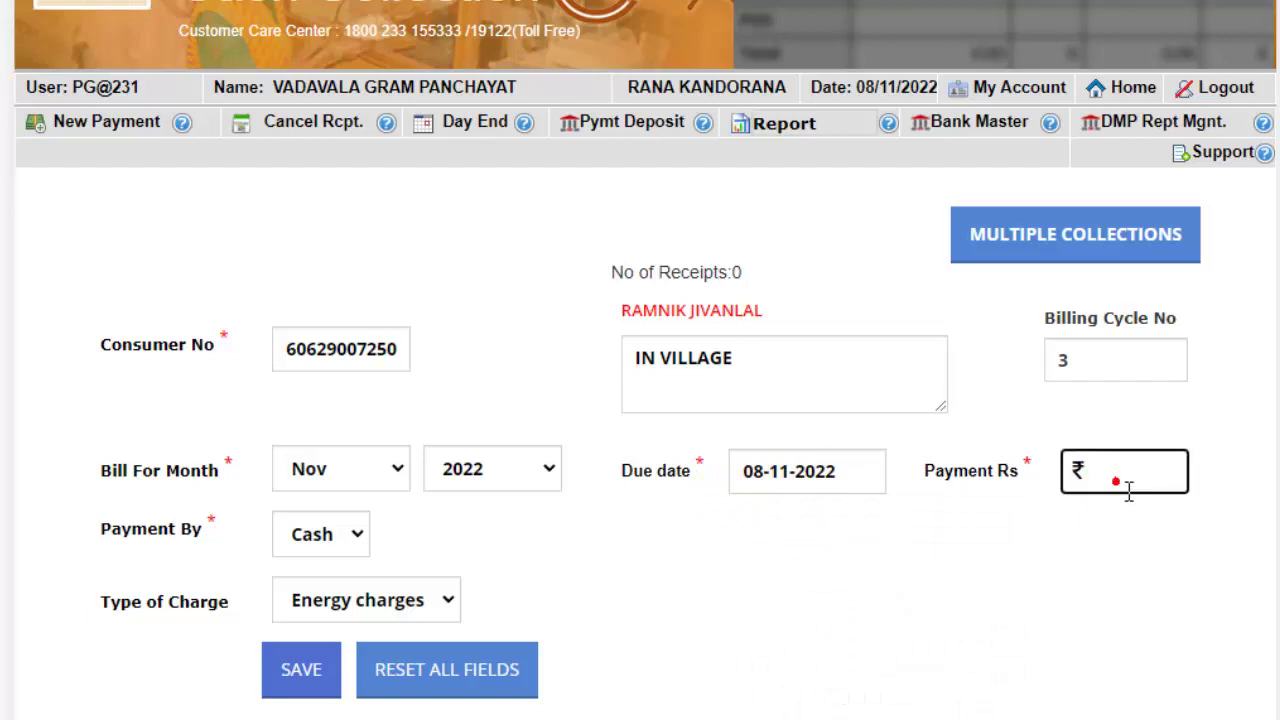
pyautogui.click(1125, 470)
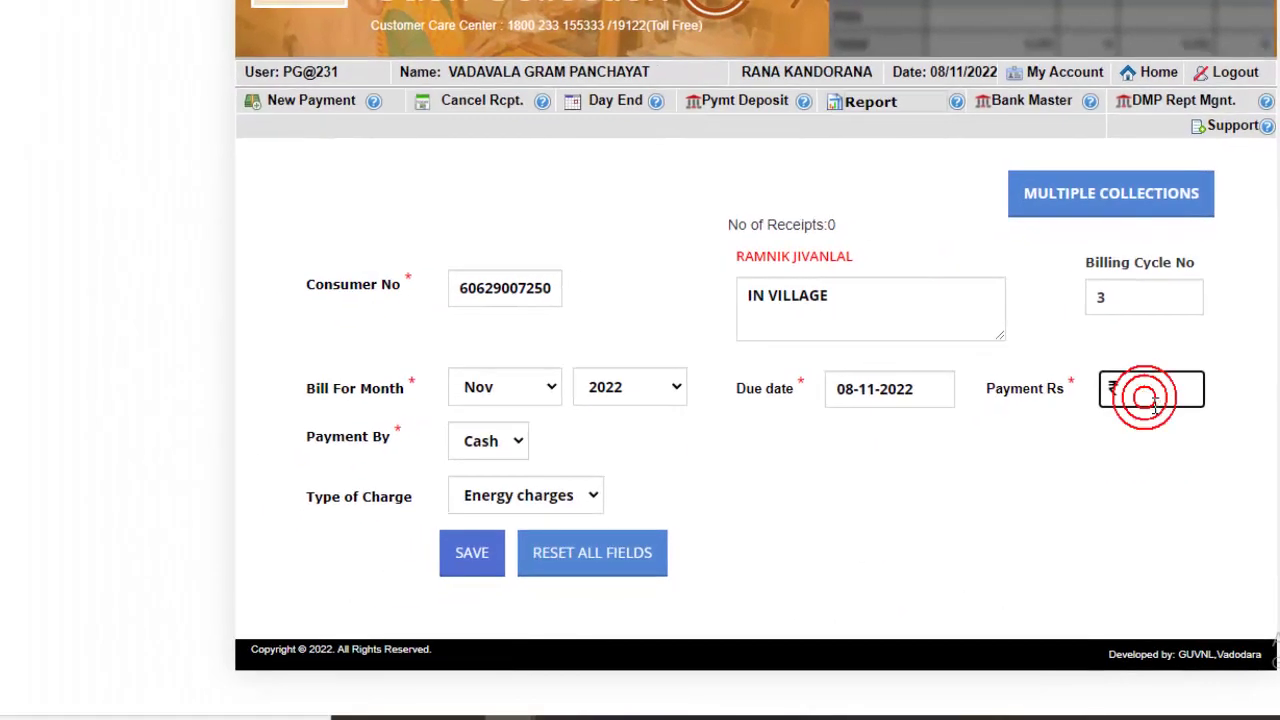
pyautogui.write('250')
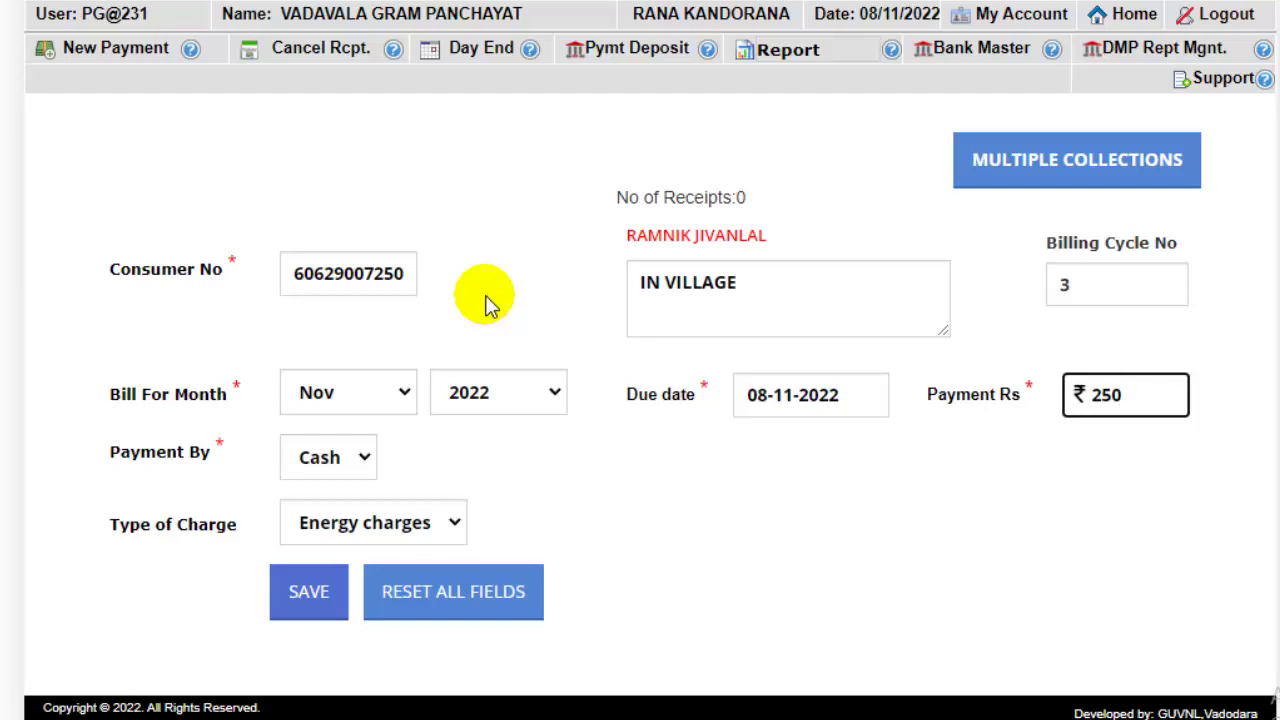
# Save the ₹250 payment, look over the receipt's extra print settings, and cancel printing
pyautogui.press('Return')
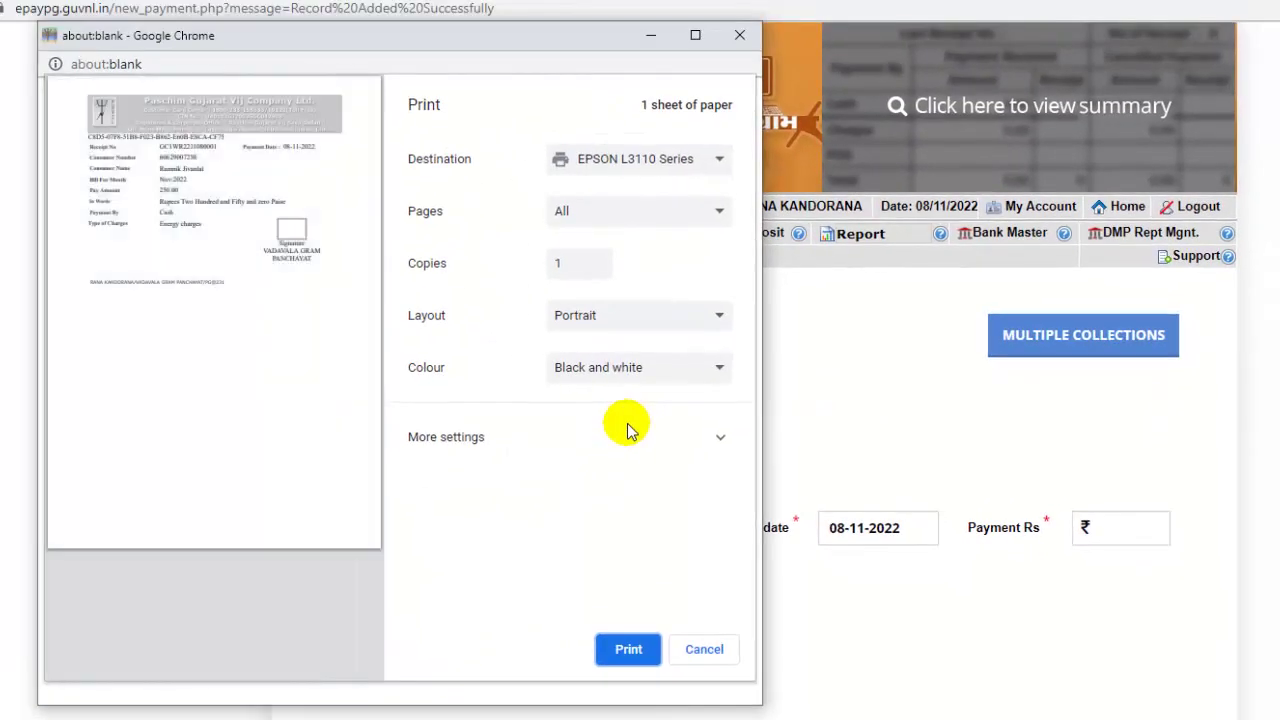
pyautogui.click(648, 433)
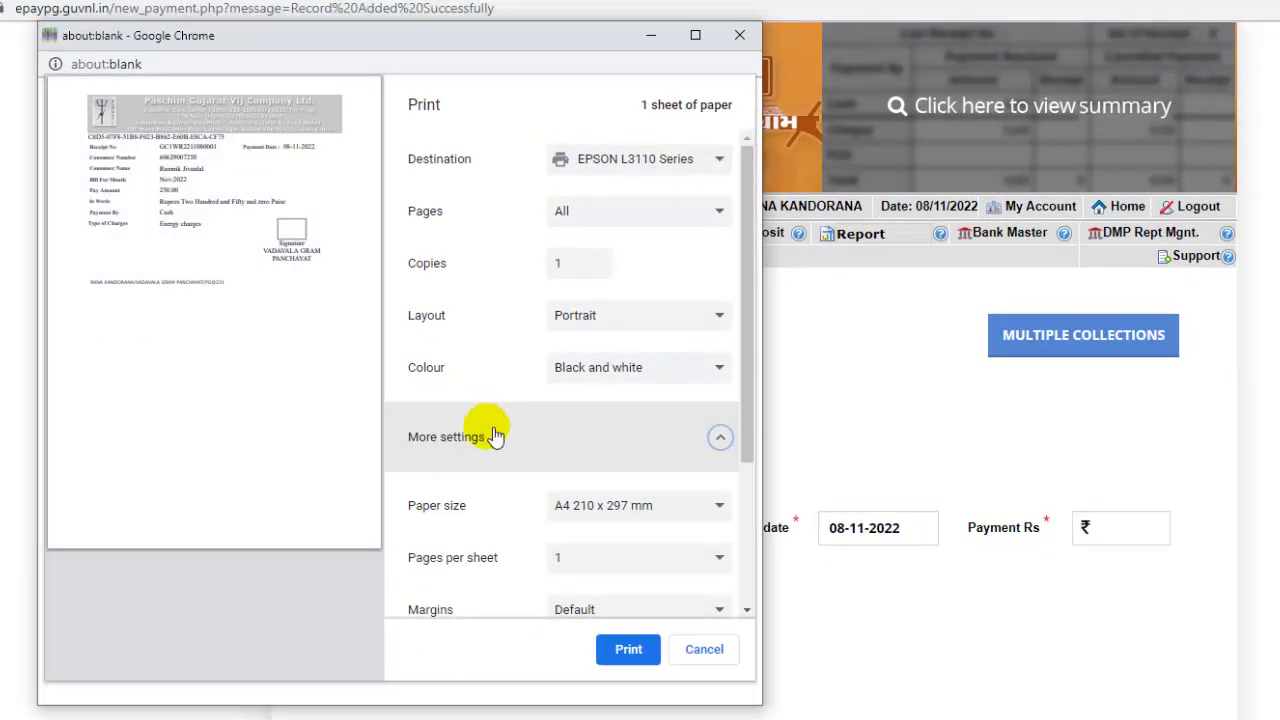
pyautogui.scroll(-2, 505, 442)
pyautogui.scroll(-1, 518, 447)
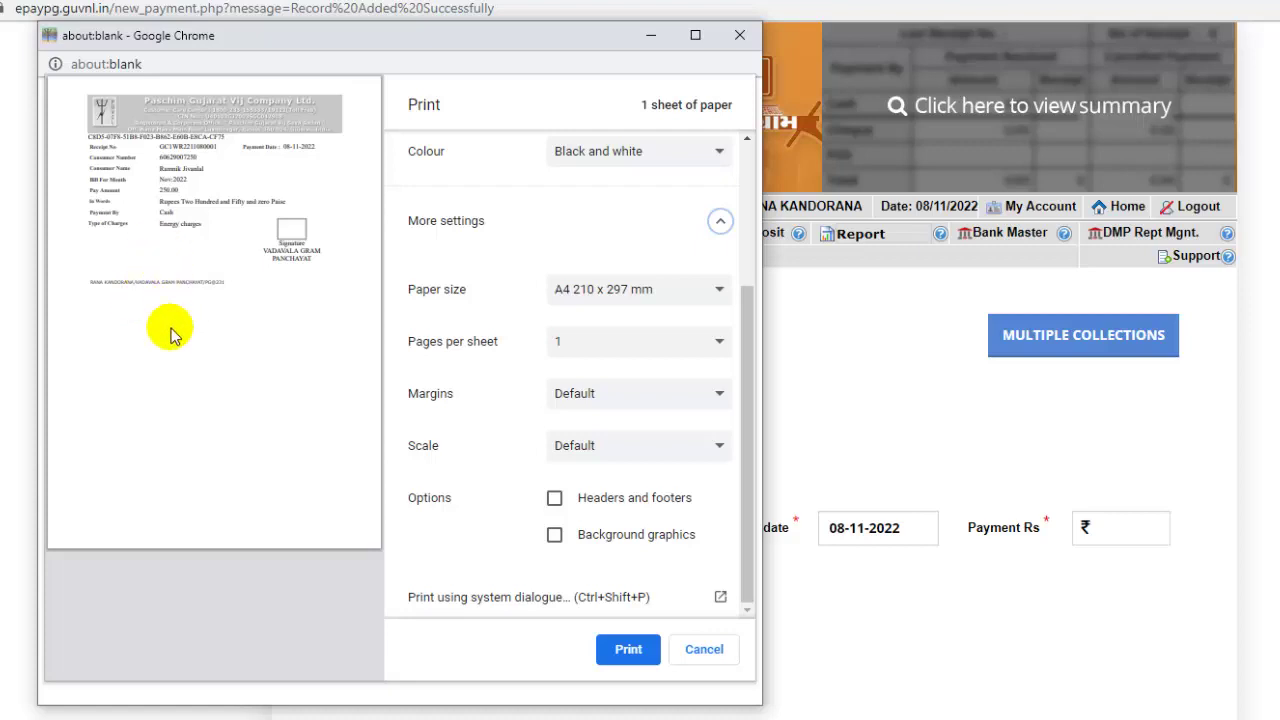
pyautogui.scroll(3, 562, 490)
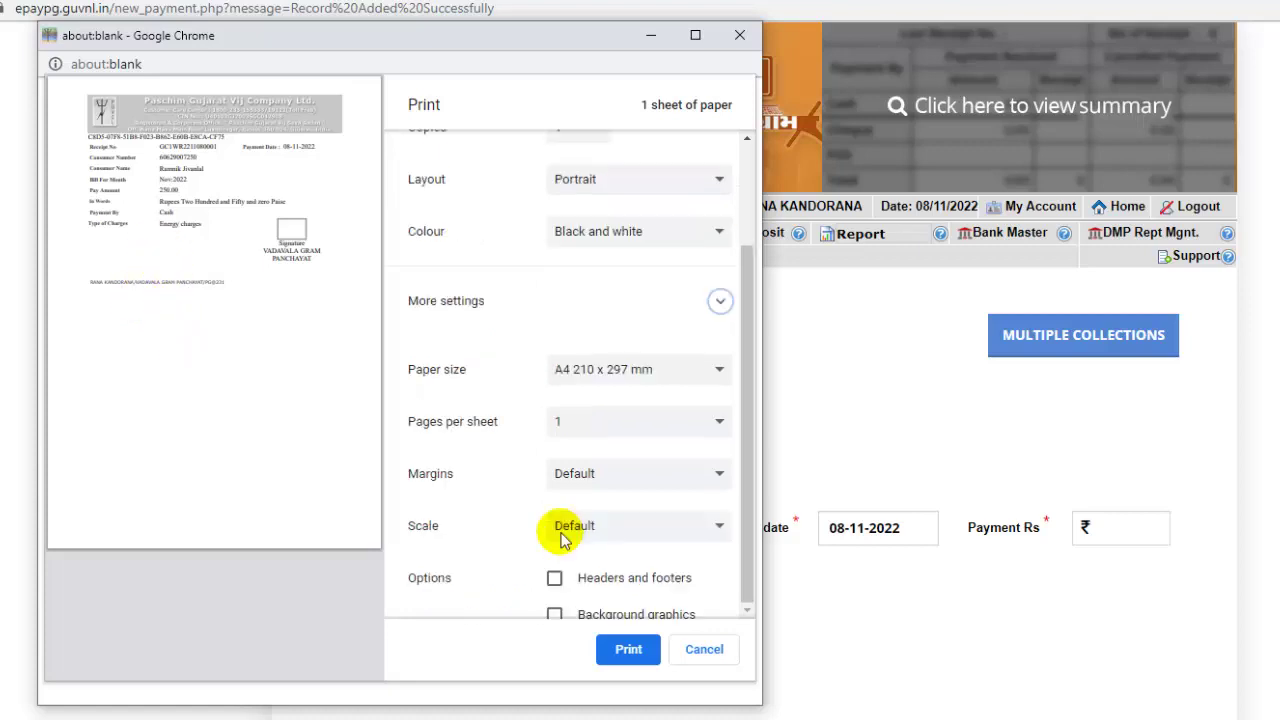
pyautogui.click(638, 656)
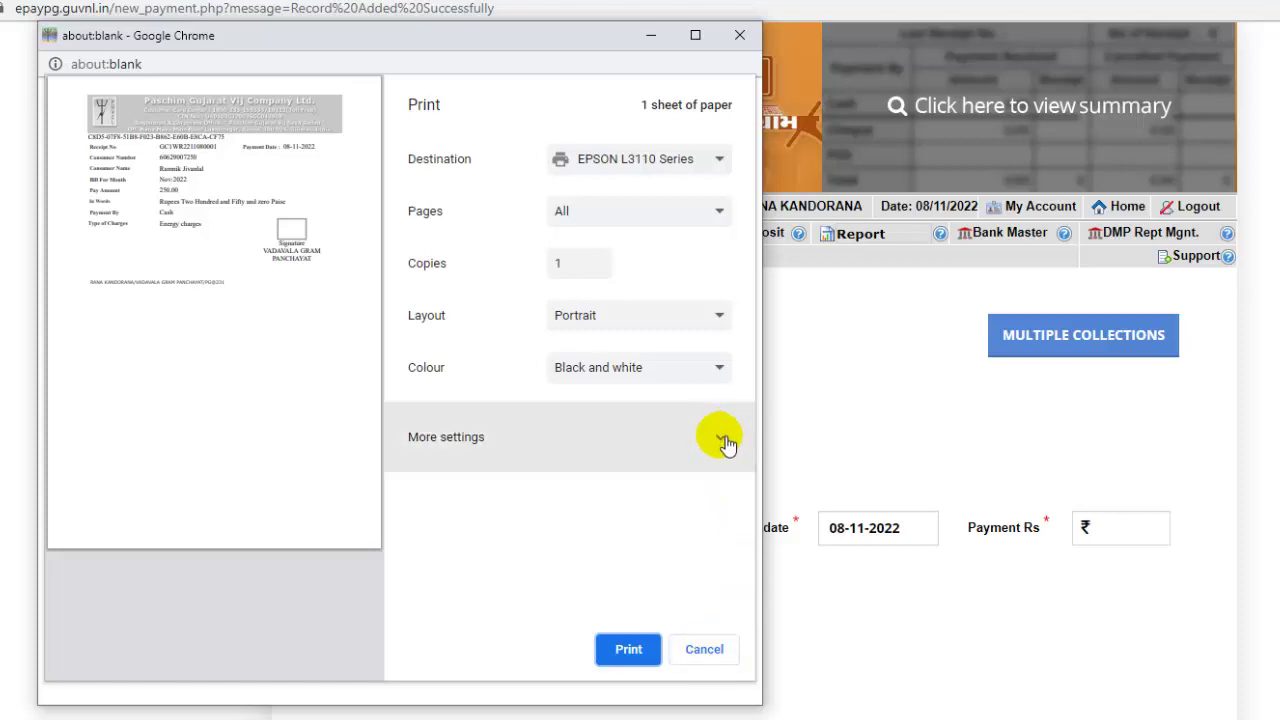
pyautogui.click(707, 649)
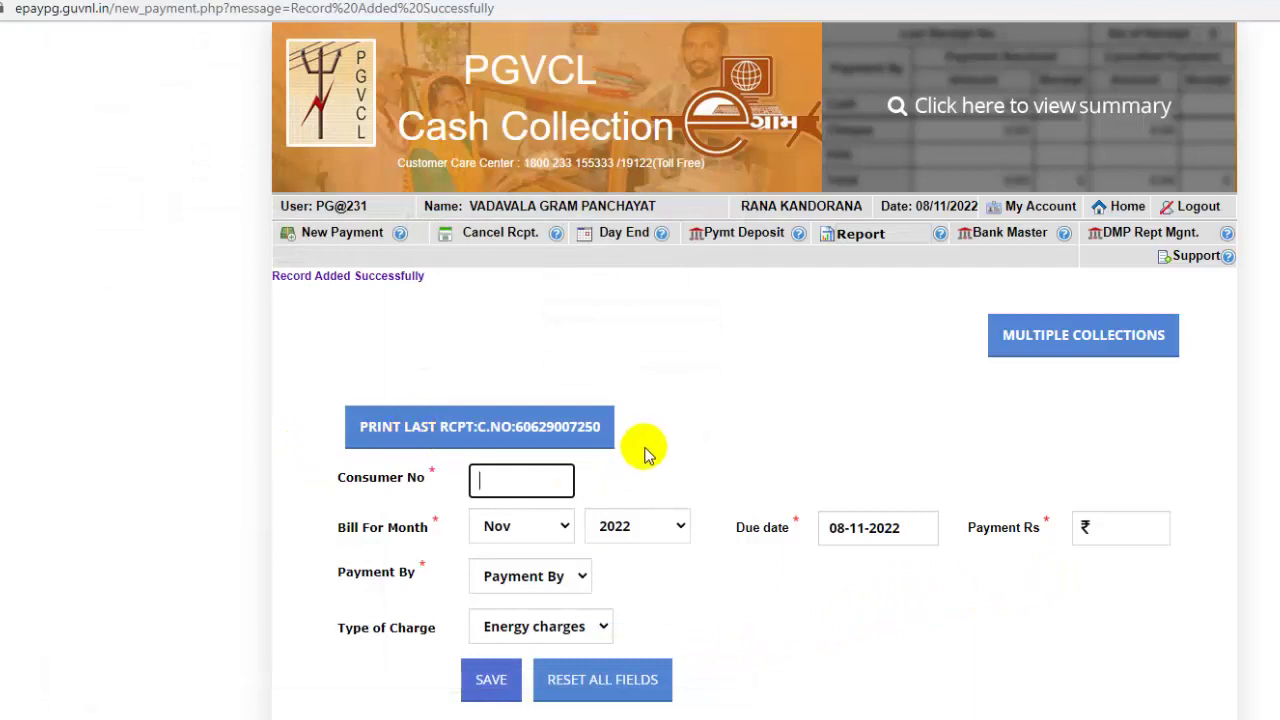
pyautogui.click(455, 430)
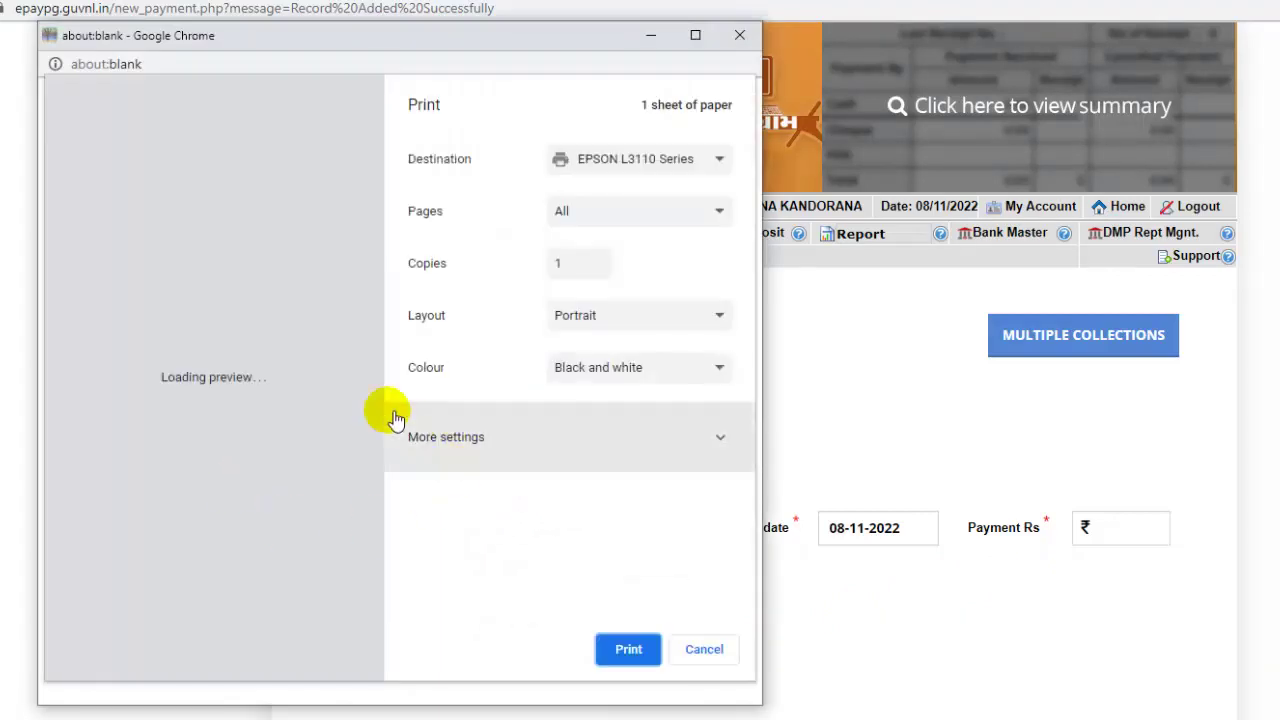
pyautogui.click(704, 650)
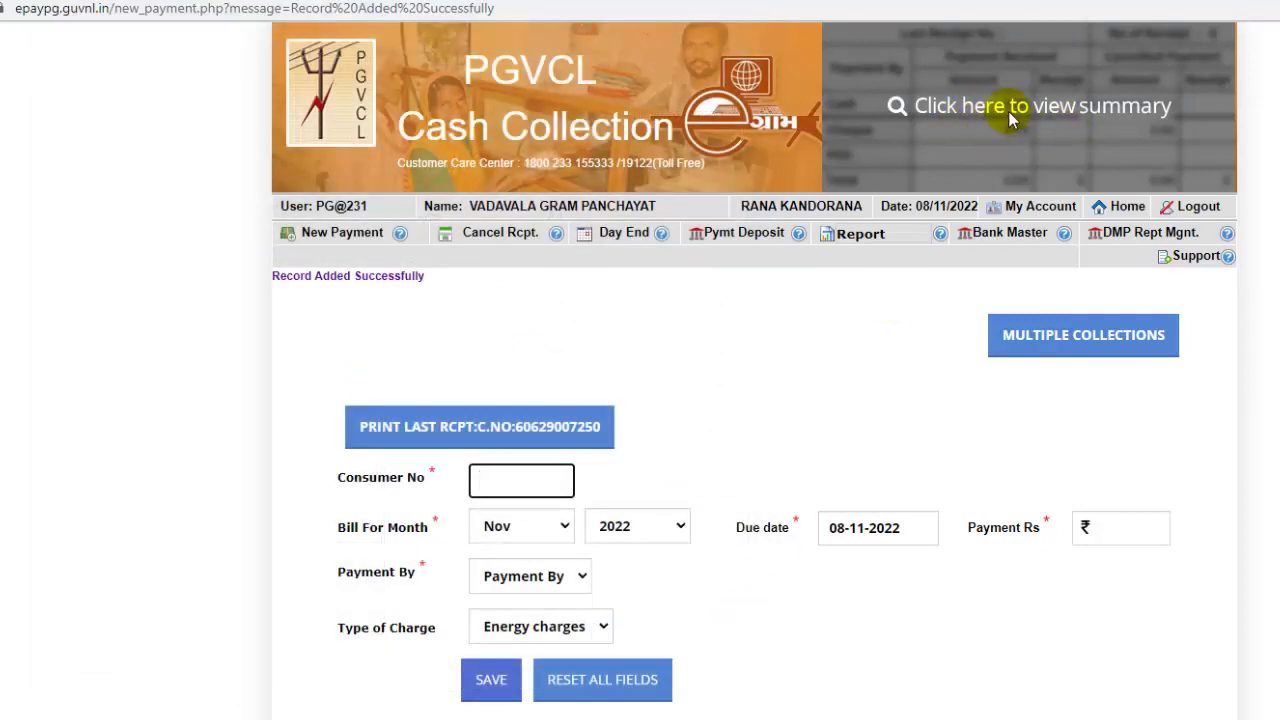
pyautogui.scroll(-1, 1008, 112)
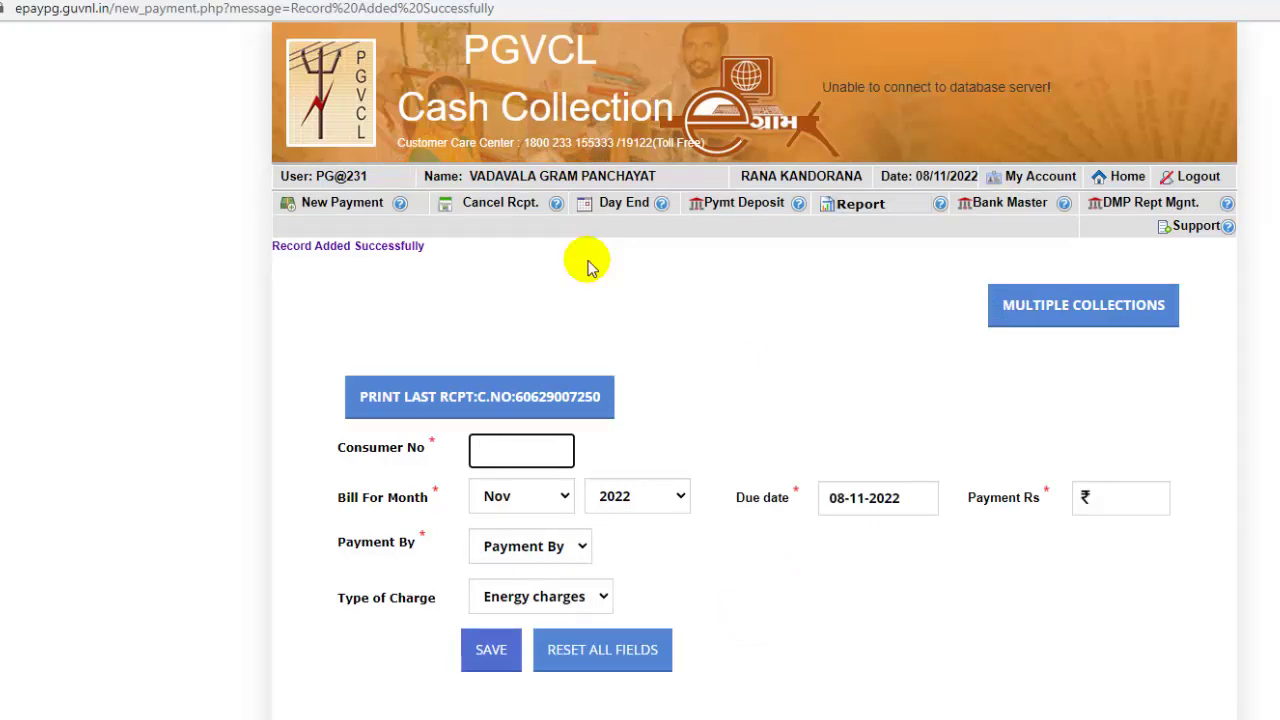
pyautogui.click(518, 206)
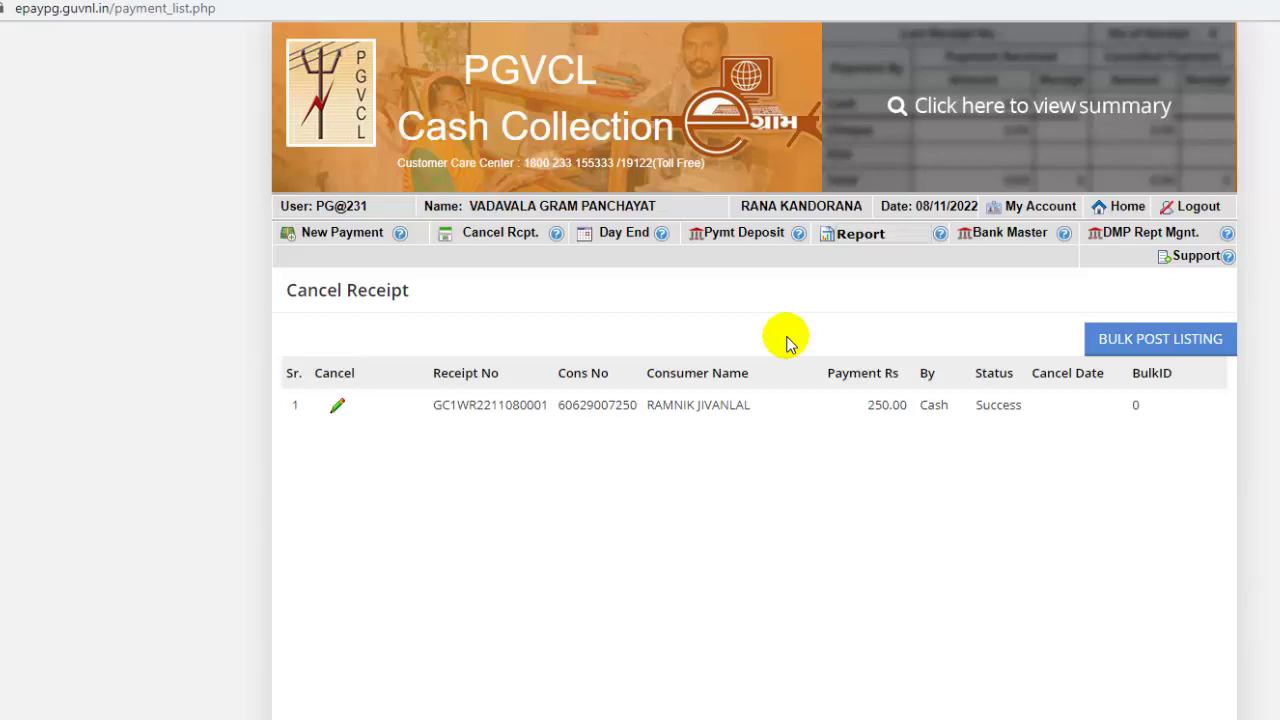
pyautogui.click(340, 407)
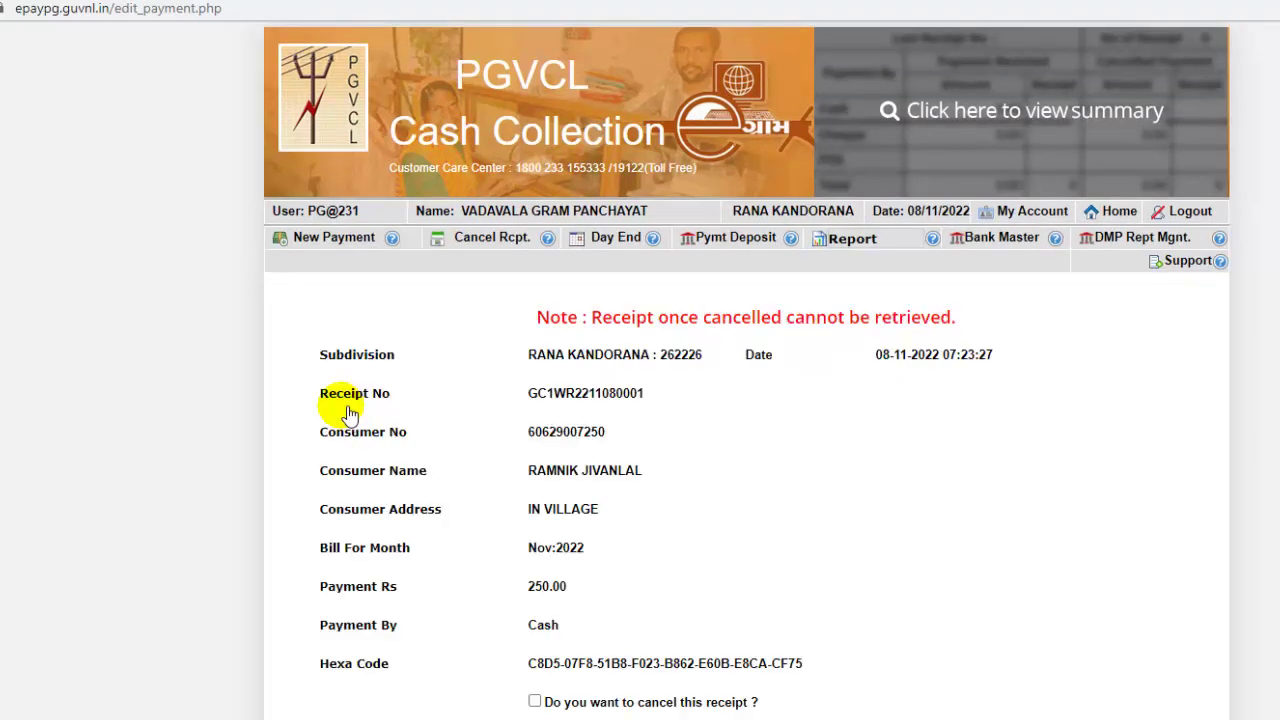
pyautogui.scroll(-2, 800, 512)
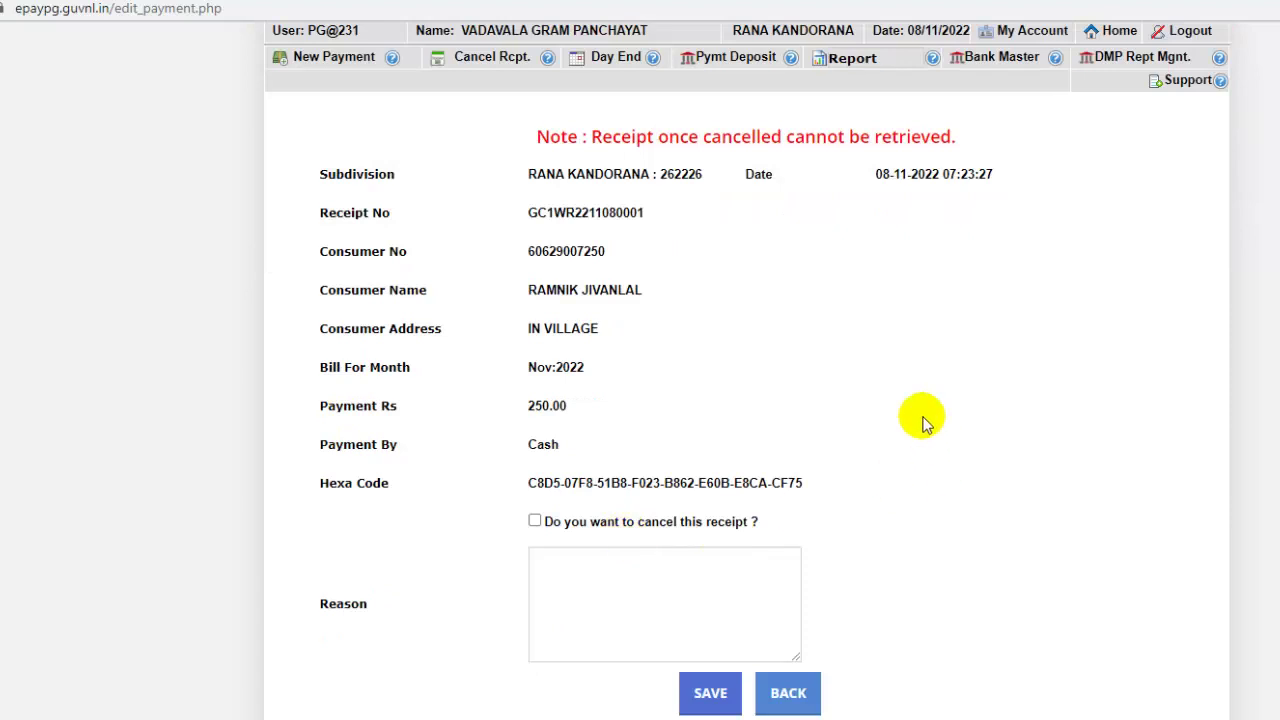
pyautogui.click(534, 521)
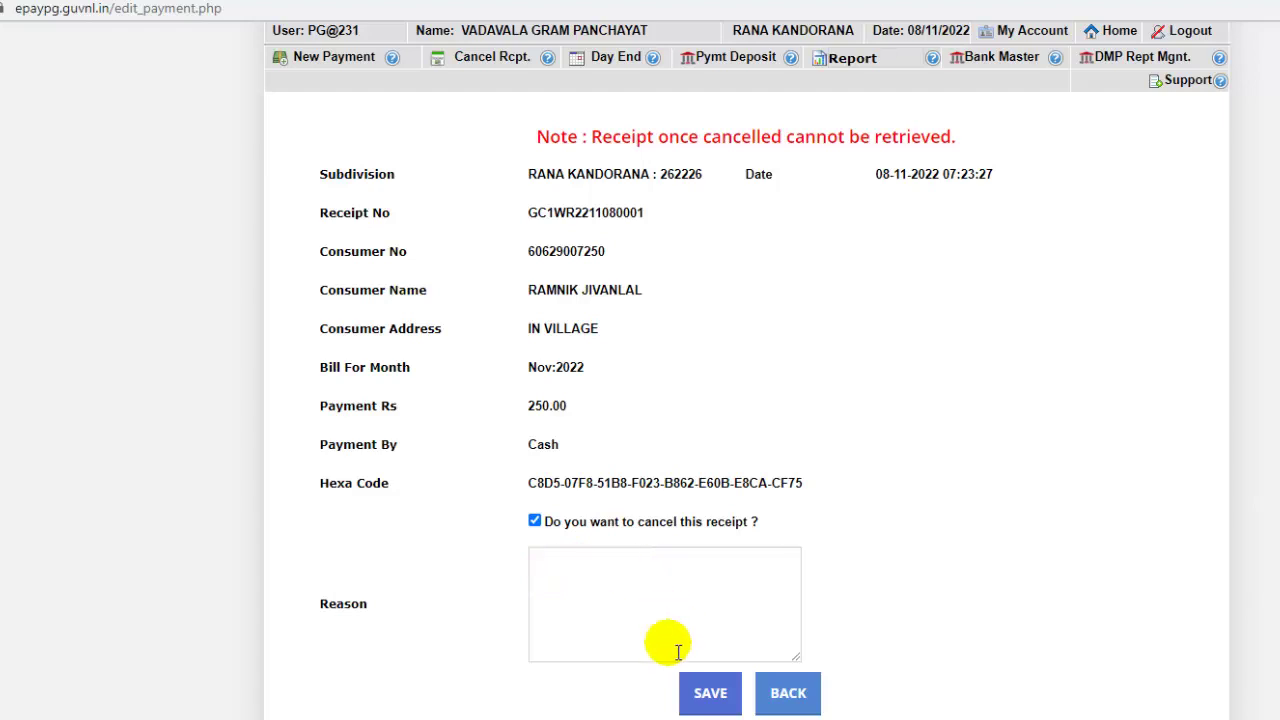
pyautogui.click(820, 696)
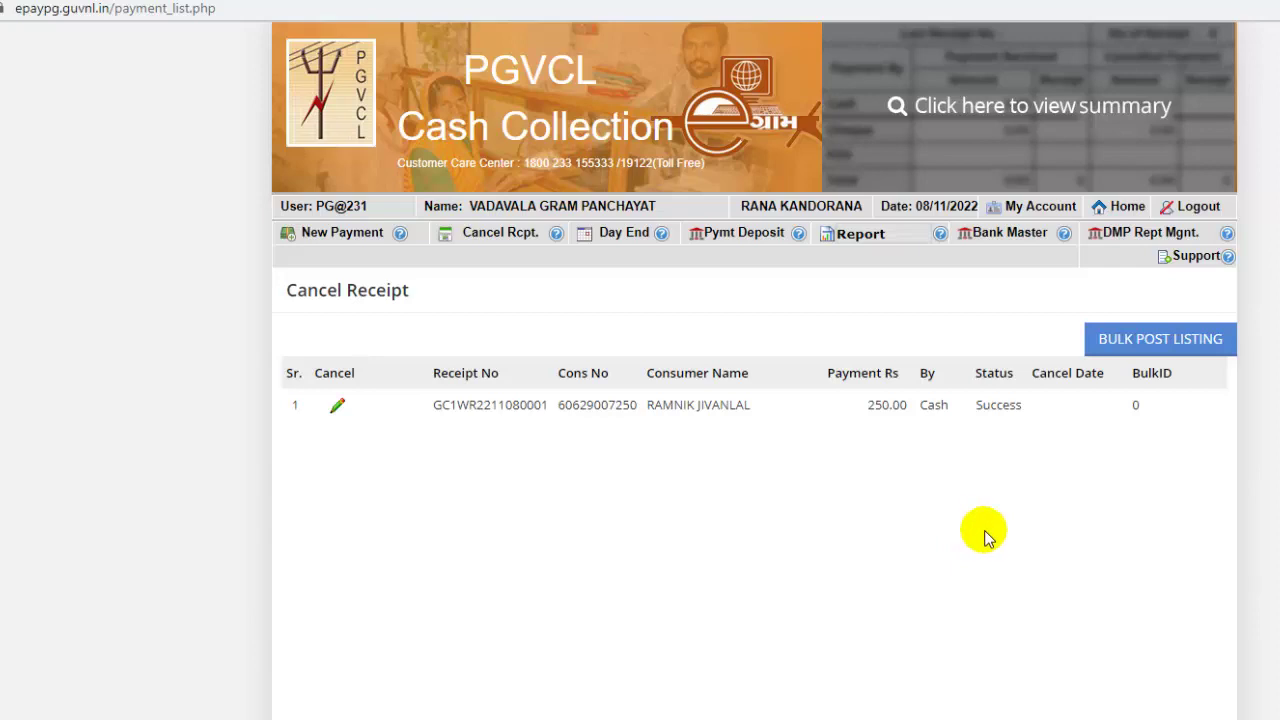
pyautogui.click(342, 232)
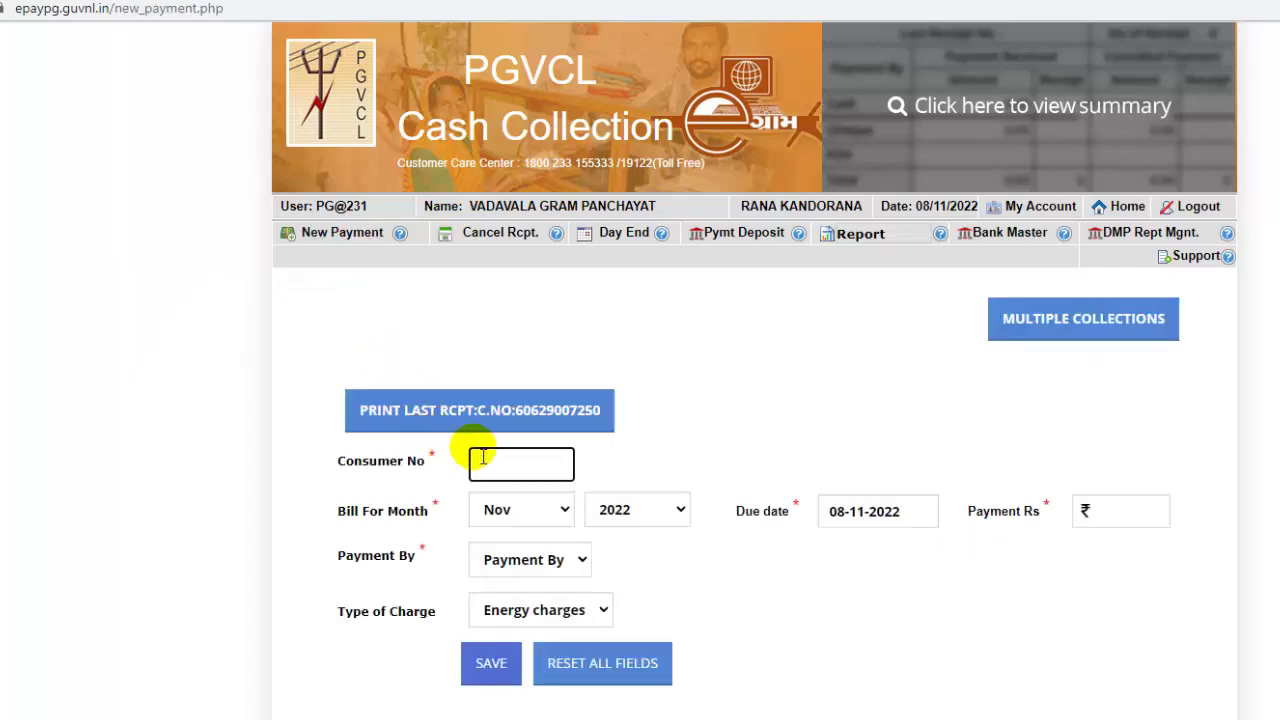
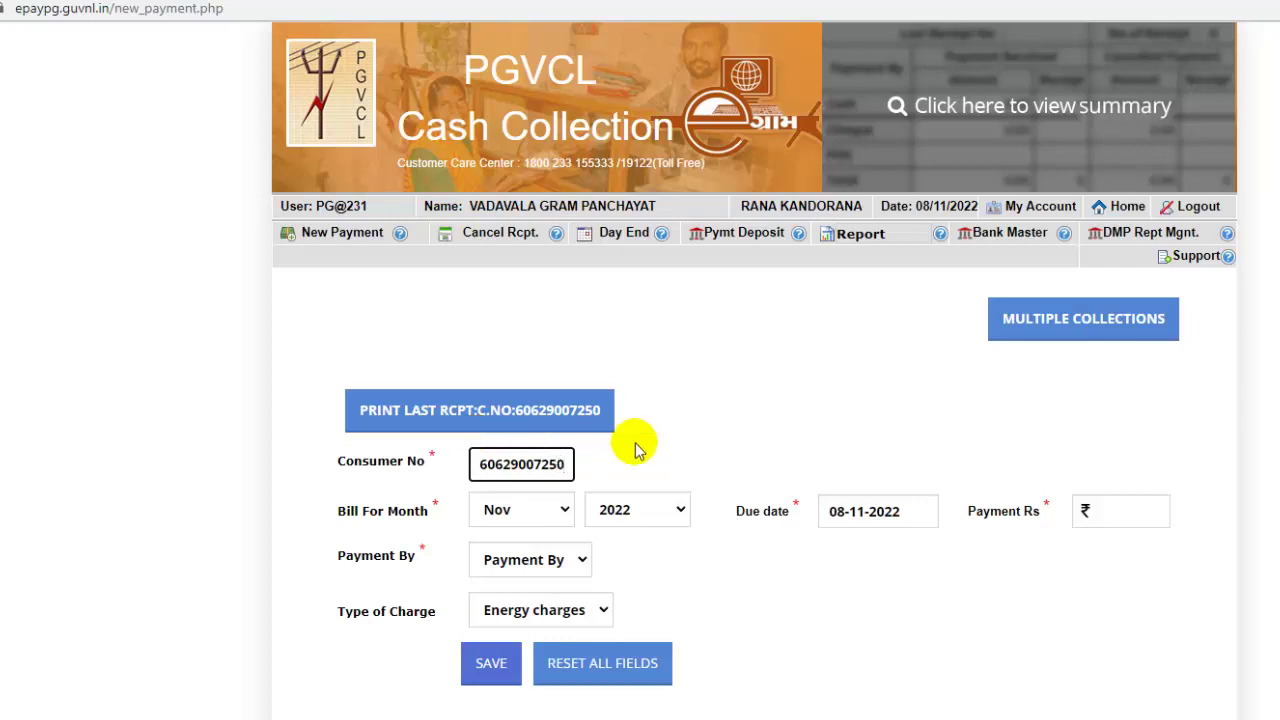
# Re-enter the consumer's number to load their details, billing cycle 3 and one receipt
pyautogui.press('Tab')
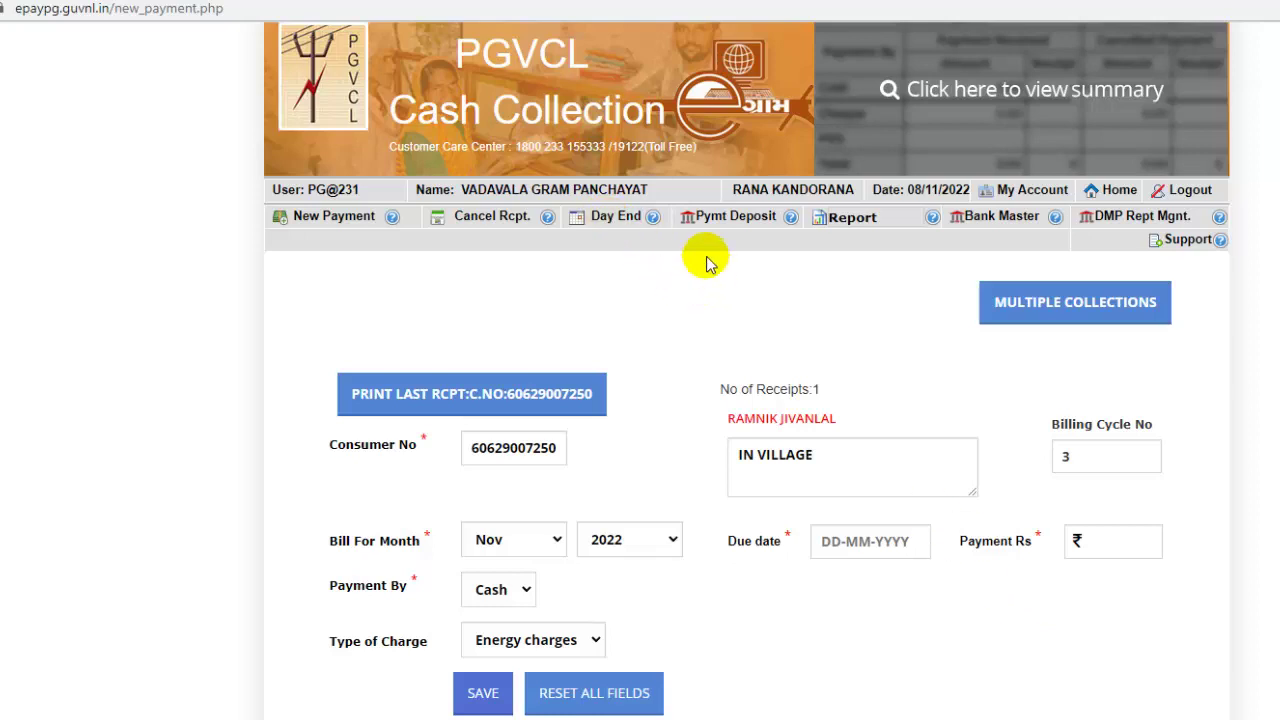
pyautogui.moveTo(850, 217)
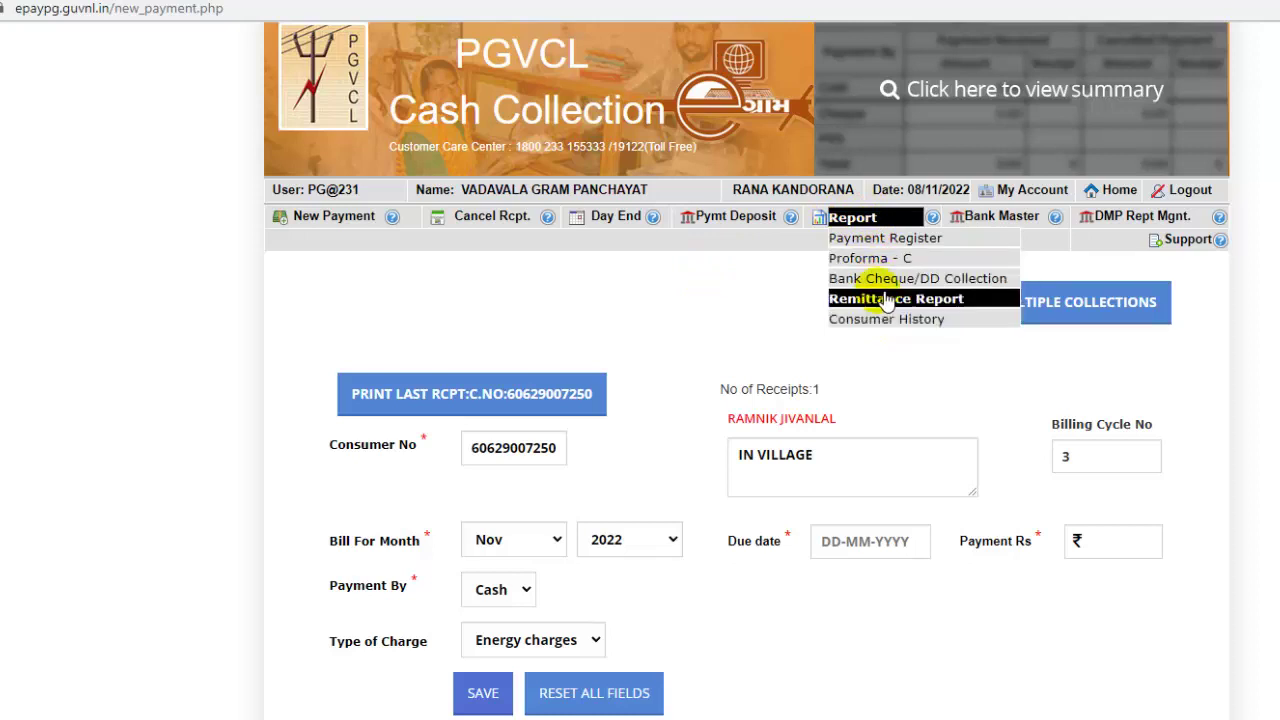
# Generate the Proforma - C report for 05-11-2022 to 08-11-2022
pyautogui.click(884, 259)
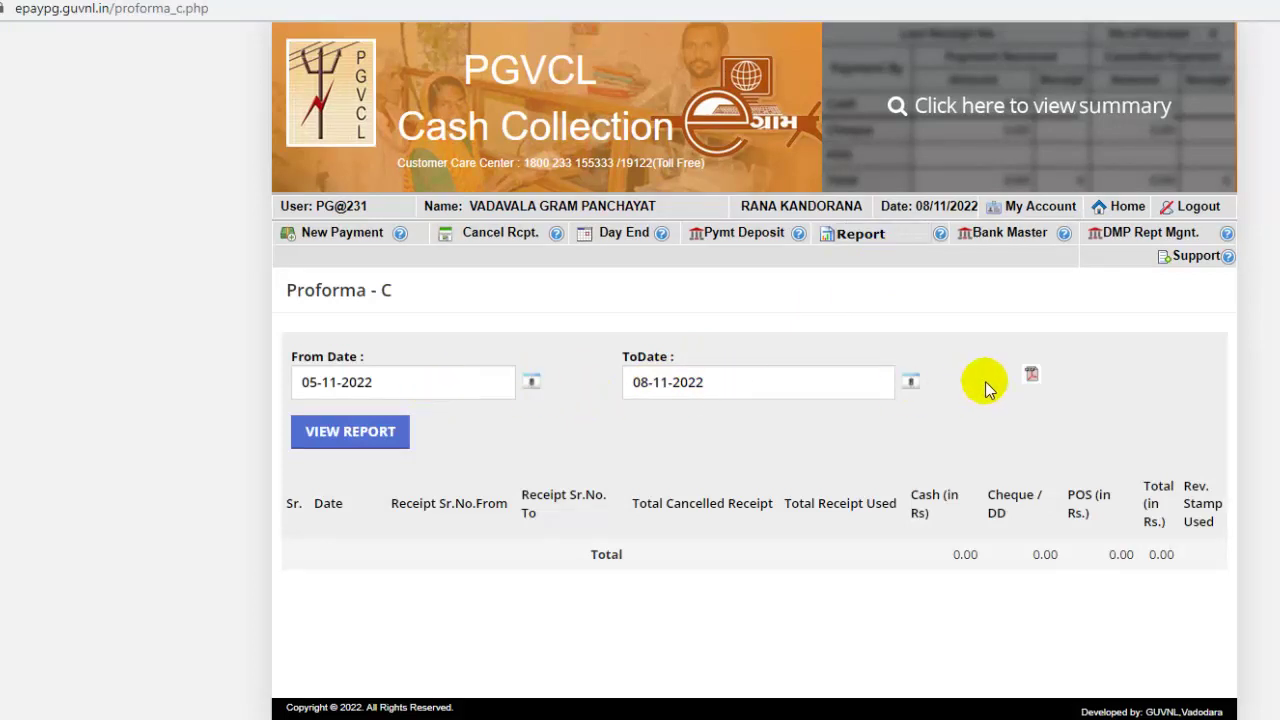
pyautogui.click(398, 436)
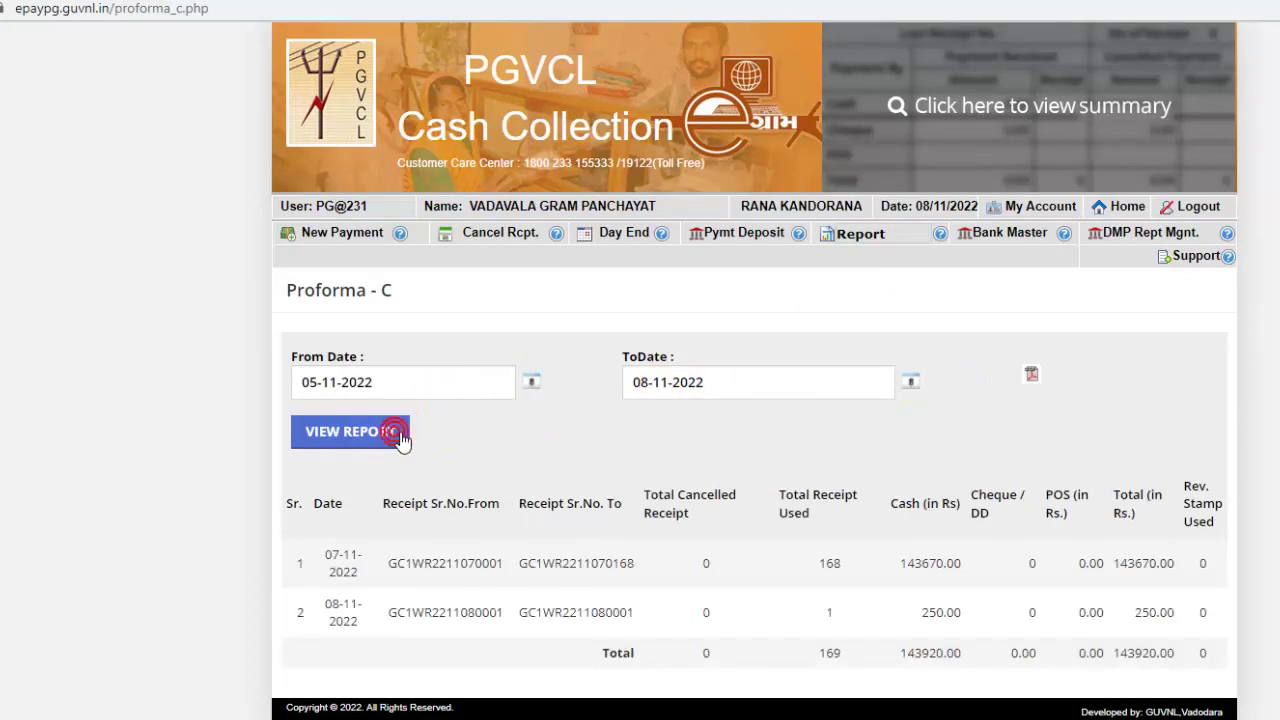